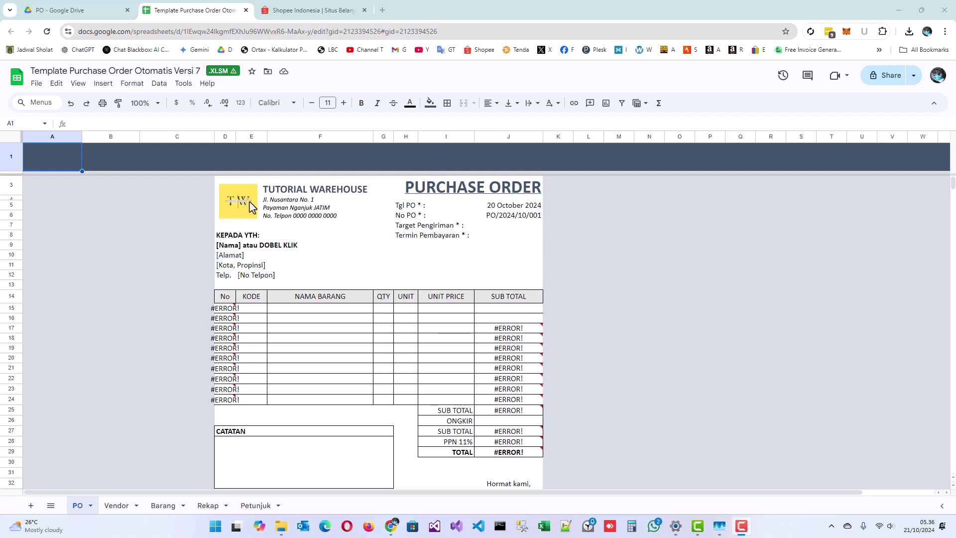
Download the sheet as Template Purchase Order Otomatis Versi 7.xlsm into Downloads\Tutorial and show it in File Explorer
{"action": "left_click", "coordinate": [35, 87]}
{"action": "mouse_move", "coordinate": [105, 220]}
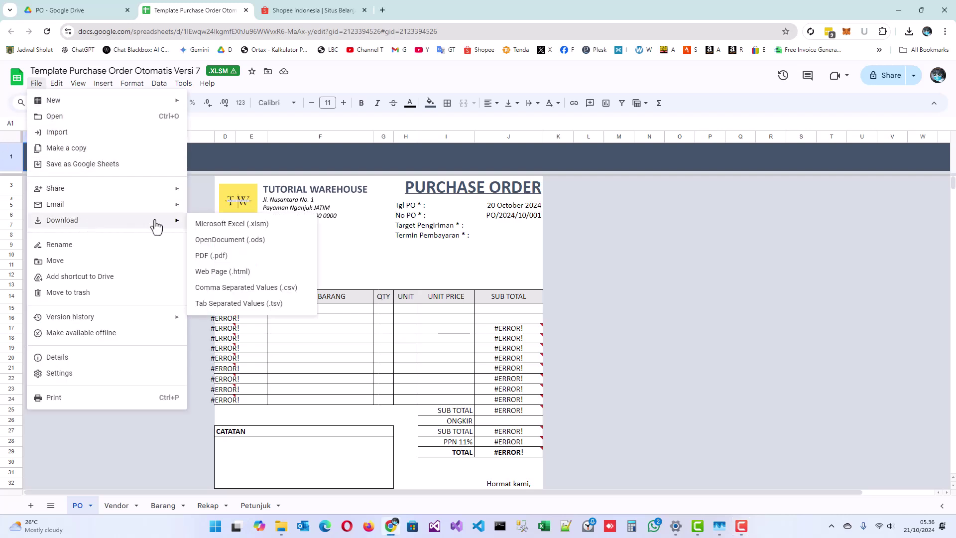
{"action": "left_click", "coordinate": [214, 226]}
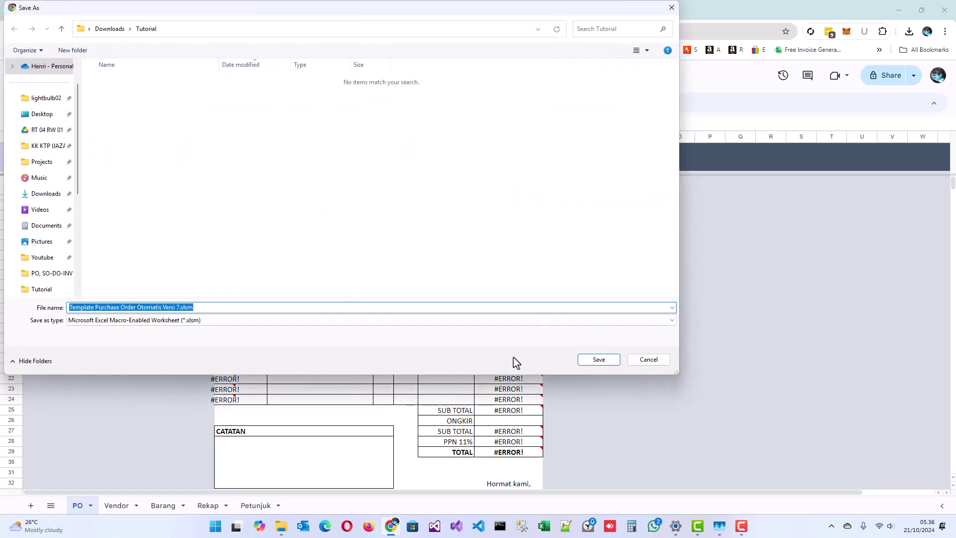
{"action": "left_click", "coordinate": [601, 363]}
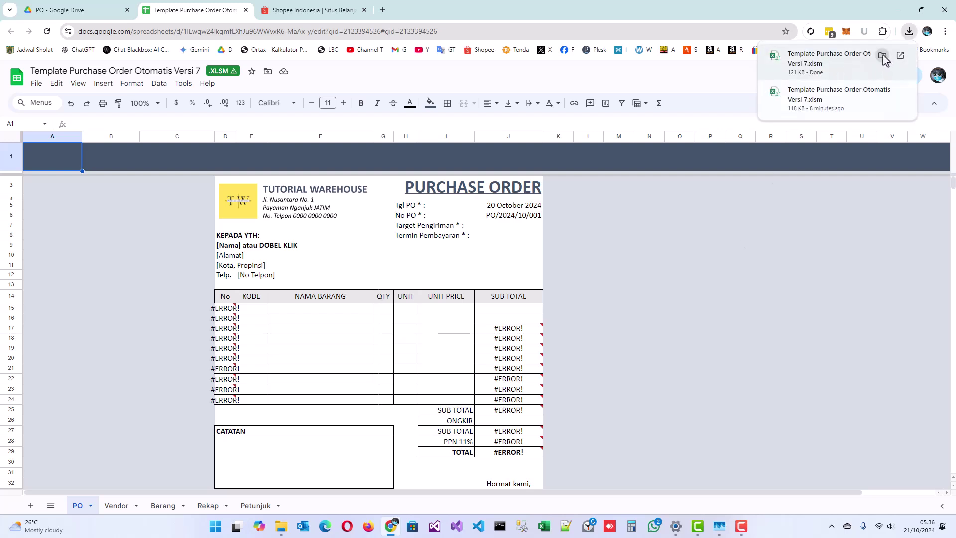
{"action": "left_click", "coordinate": [883, 56]}
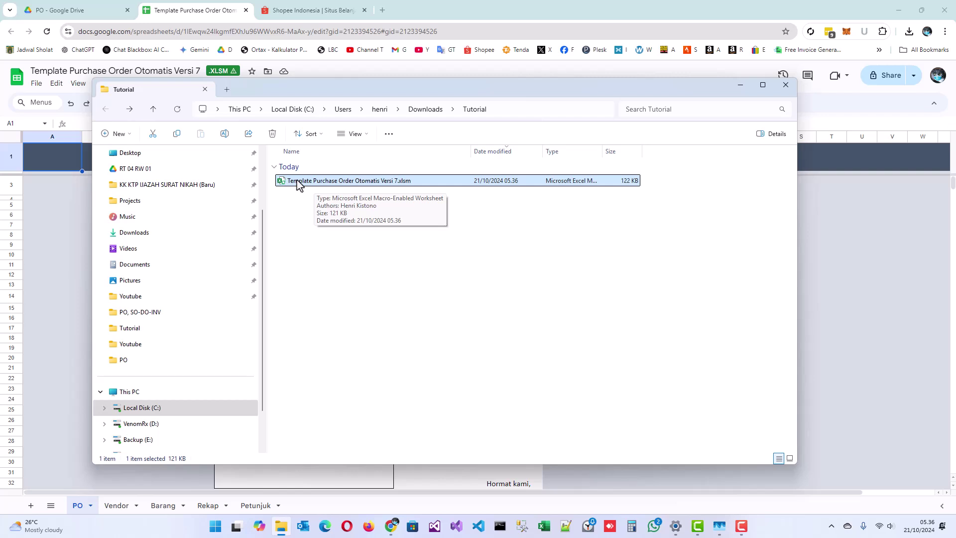
Tick Unblock in the Properties of Template Purchase Order Otomatis Versi 7.xlsm and confirm with OK
{"action": "right_click", "coordinate": [299, 184]}
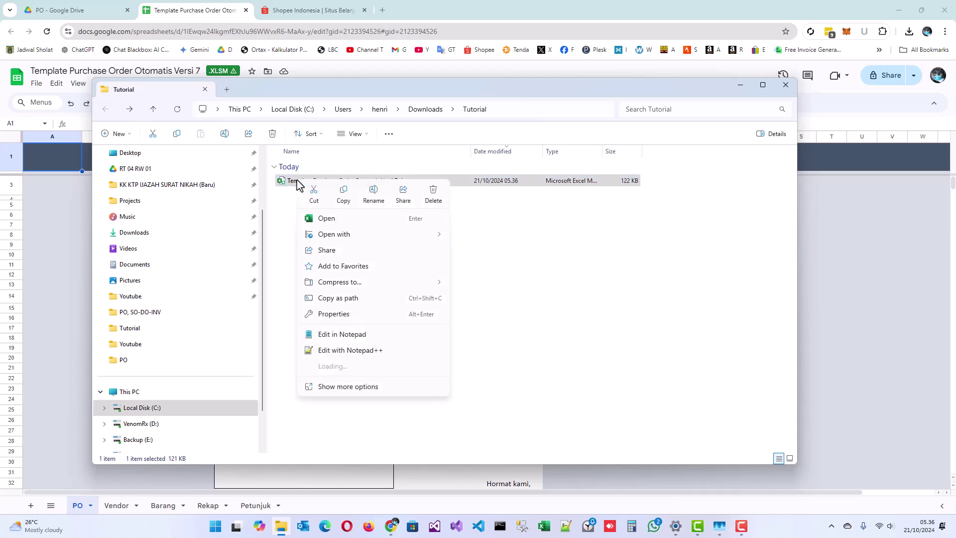
{"action": "left_click", "coordinate": [342, 314]}
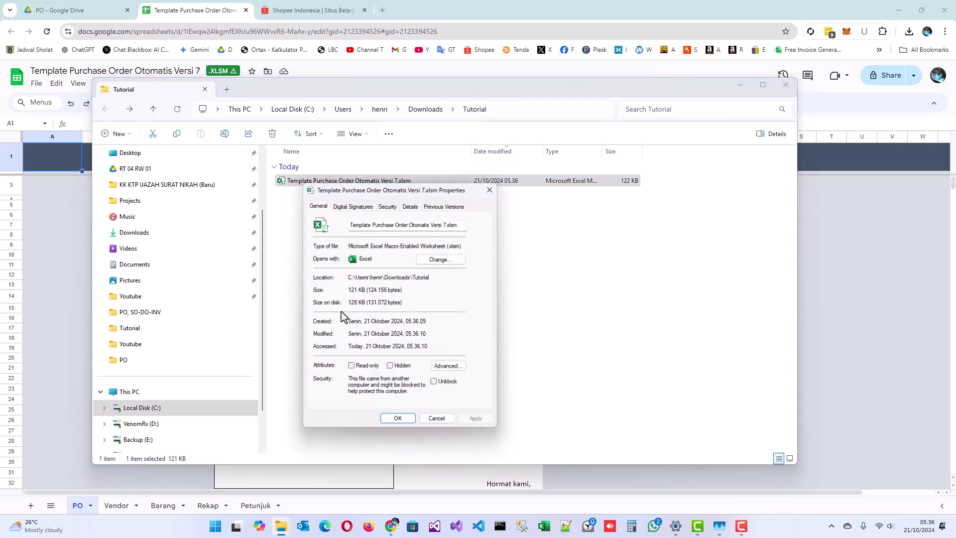
{"action": "left_click", "coordinate": [436, 384]}
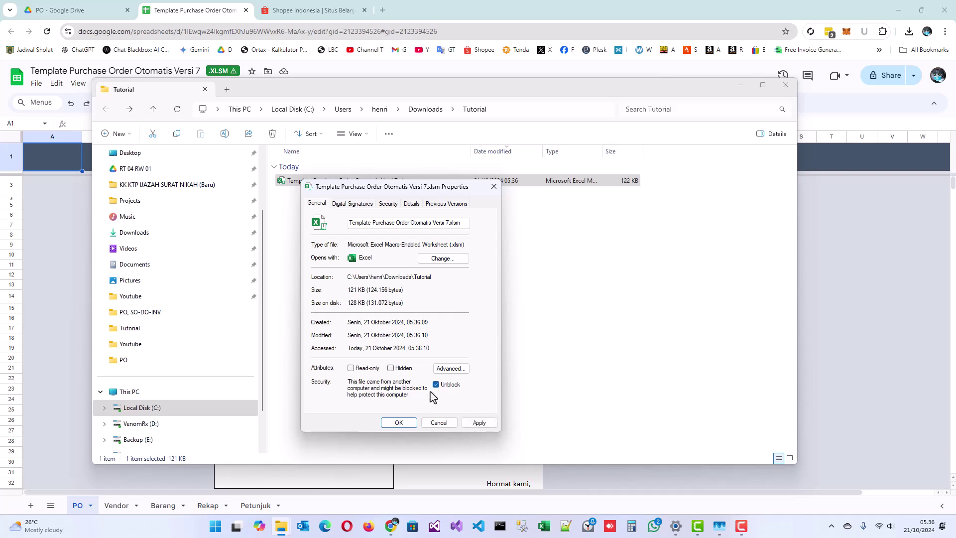
{"action": "left_click", "coordinate": [399, 422]}
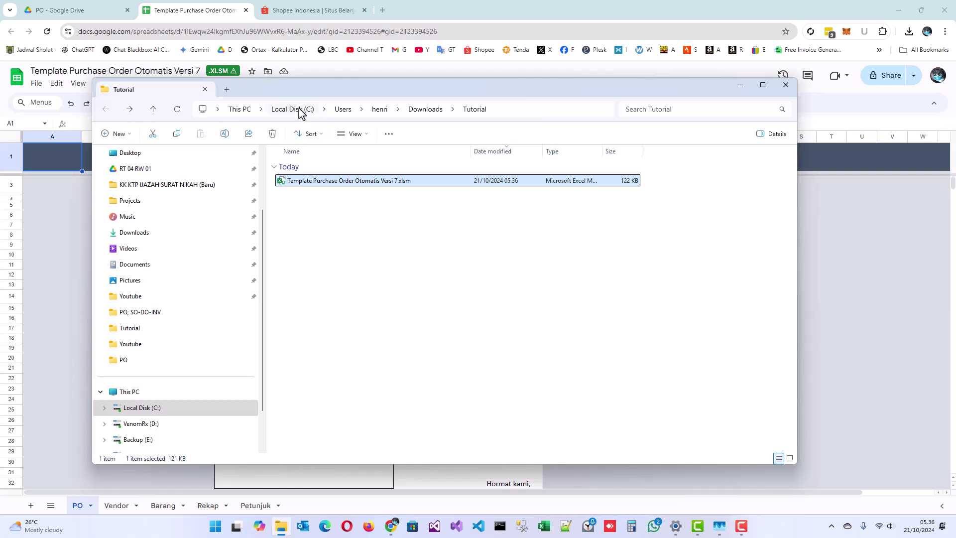
{"action": "left_click_drag", "start_coordinate": [307, 183], "coordinate": [309, 183]}
Open Template Purchase Order Otomatis Versi 7.xlsm in Excel and select an empty cell beside the PO form
{"action": "double_click", "coordinate": [309, 183]}
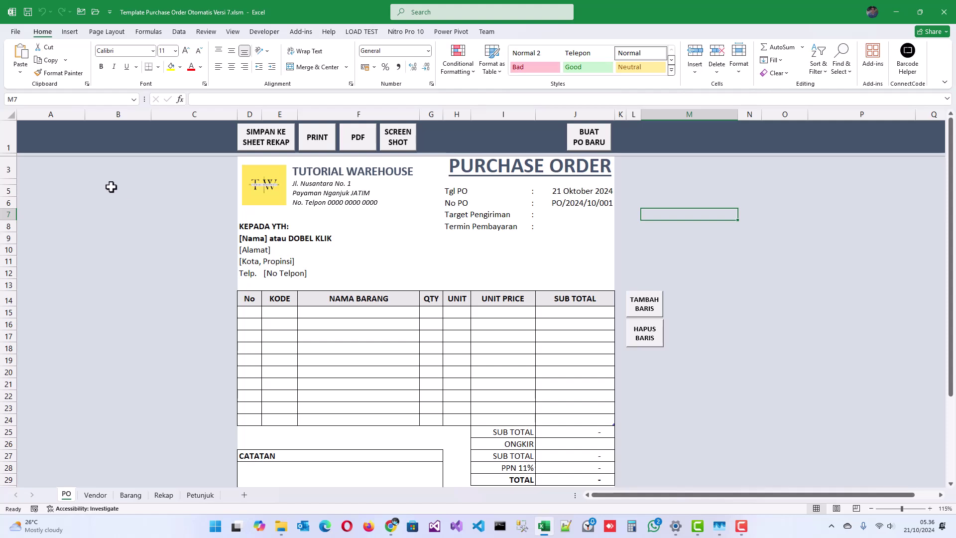
{"action": "left_click", "coordinate": [118, 169]}
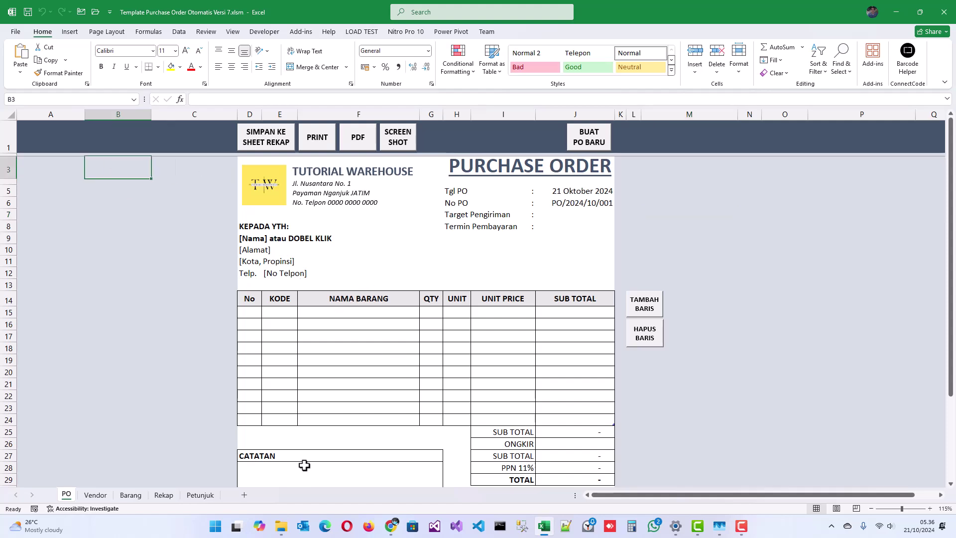
{"action": "left_click", "coordinate": [281, 527]}
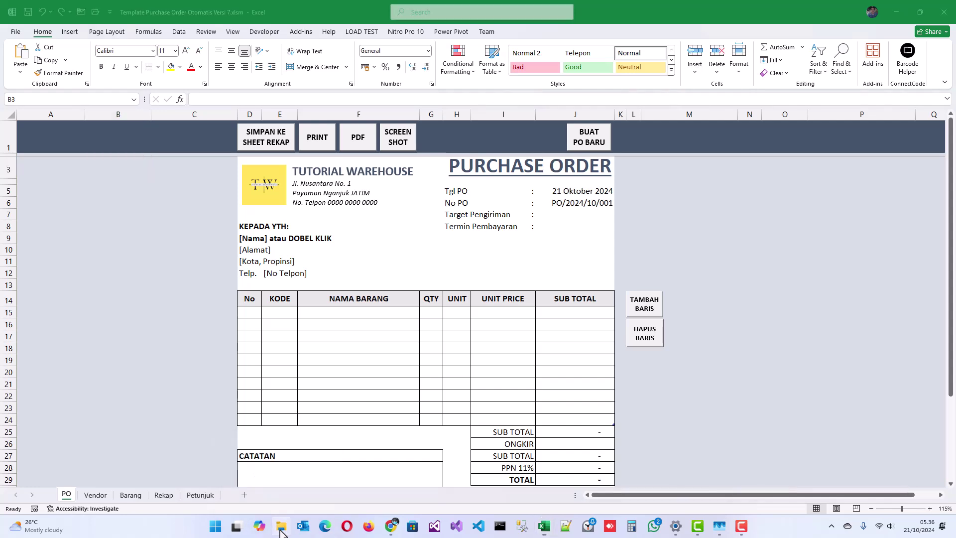
{"action": "scroll", "coordinate": [147, 213], "scroll_direction": "up", "scroll_amount": 3}
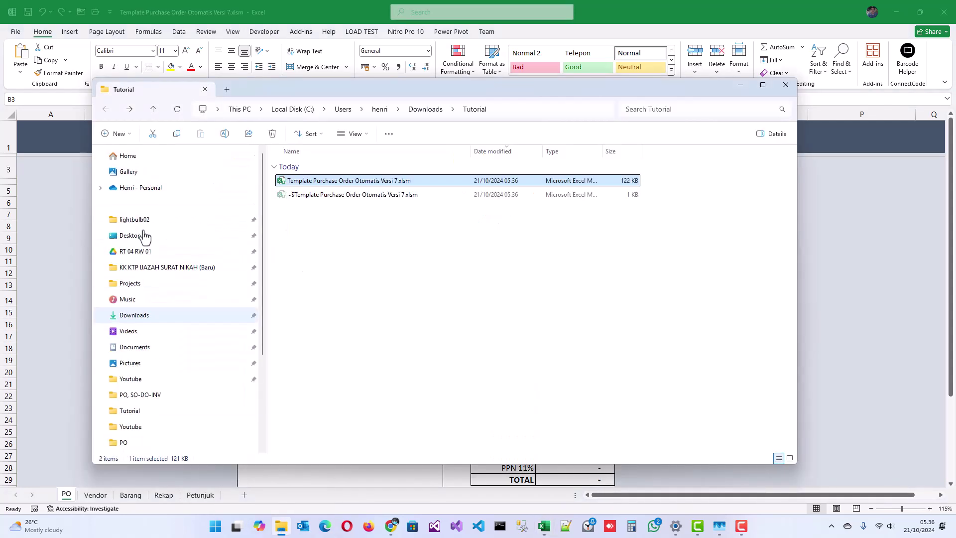
{"action": "left_click", "coordinate": [140, 236]}
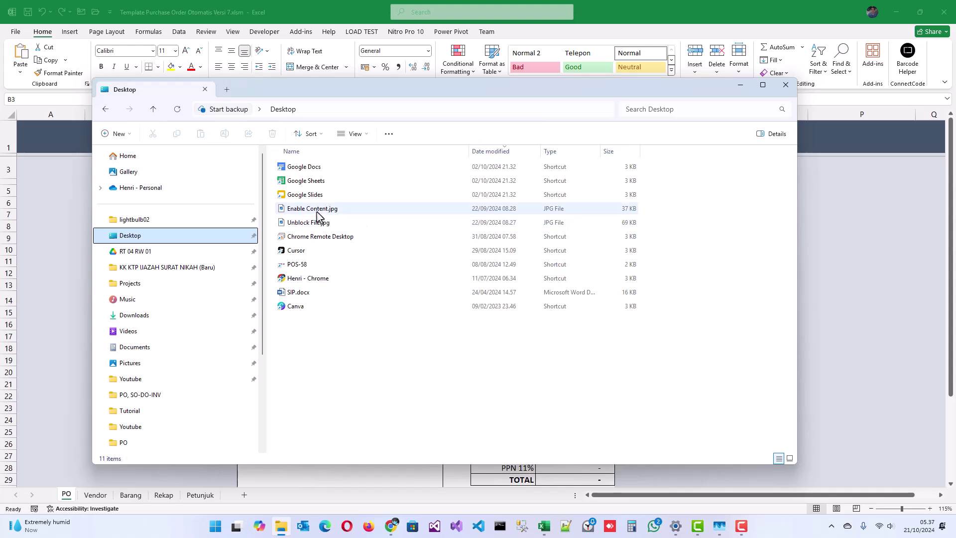
{"action": "double_click", "coordinate": [318, 209]}
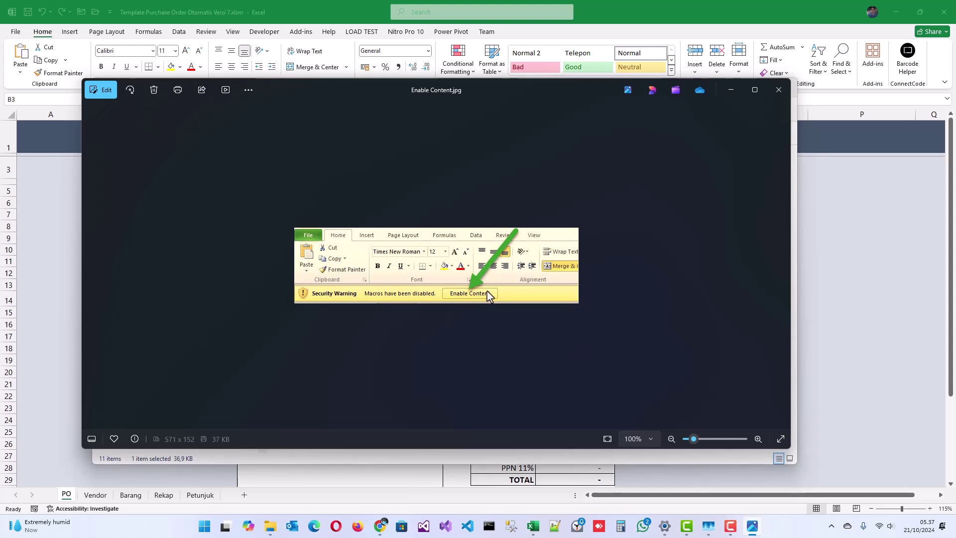
{"action": "left_click", "coordinate": [780, 97]}
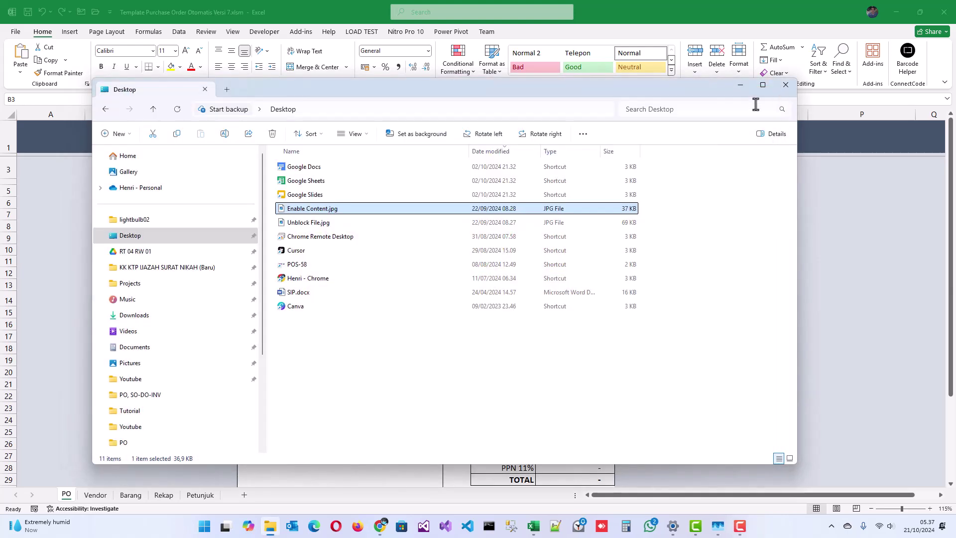
{"action": "left_click", "coordinate": [333, 20]}
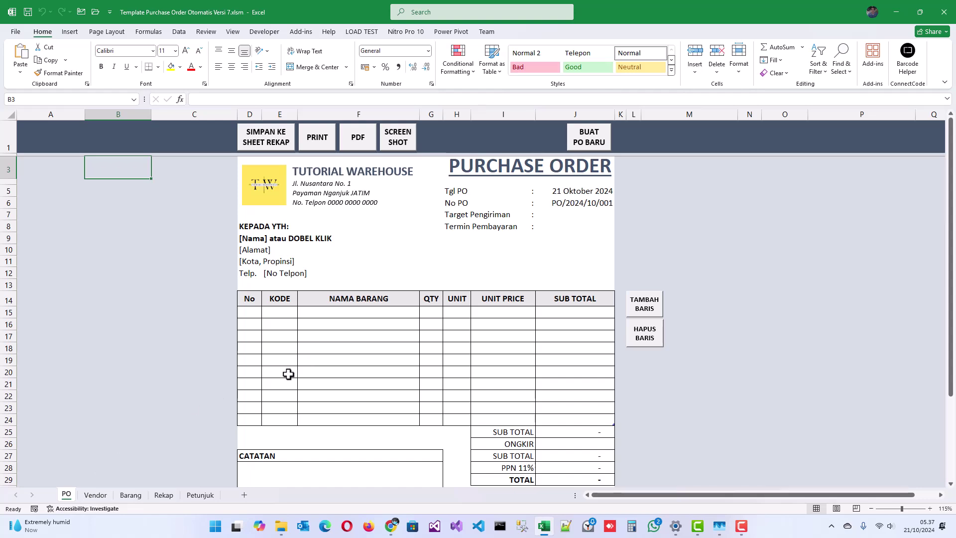
Look over the Vendor rows A2:D4 and the Barang item list, then go to the Rekap sheet
{"action": "left_click", "coordinate": [95, 496]}
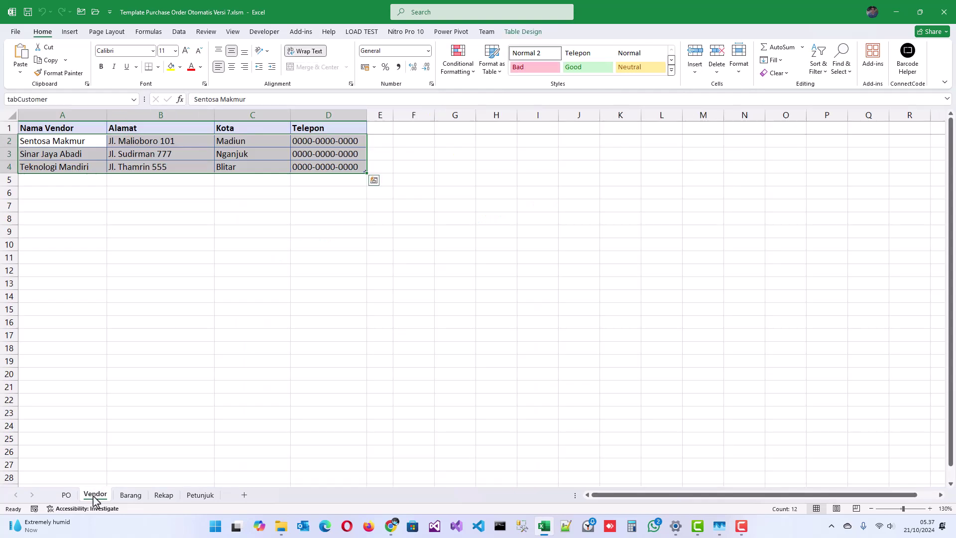
{"action": "left_click", "coordinate": [55, 180]}
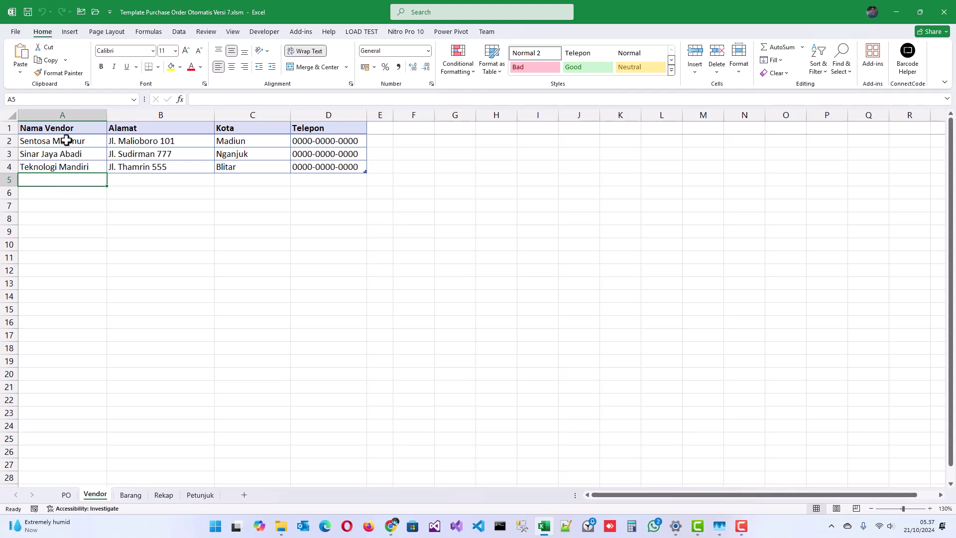
{"action": "left_click_drag", "start_coordinate": [71, 141], "coordinate": [318, 167]}
{"action": "left_click", "coordinate": [259, 180]}
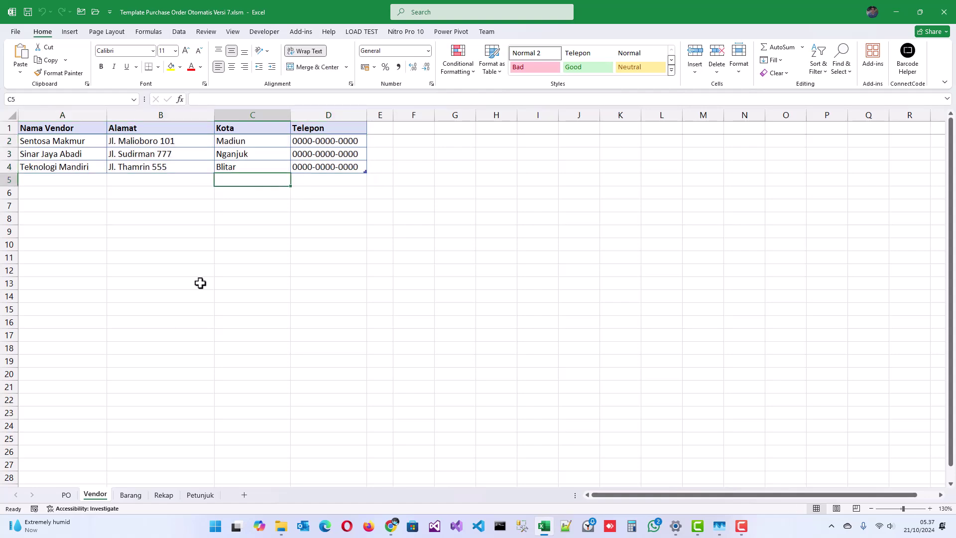
{"action": "left_click", "coordinate": [131, 495]}
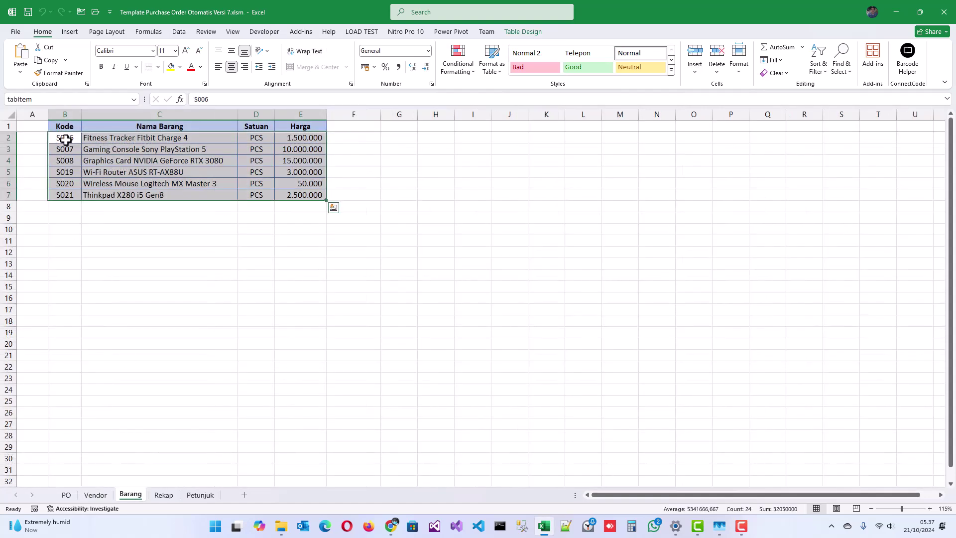
{"action": "left_click_drag", "start_coordinate": [65, 138], "coordinate": [293, 194]}
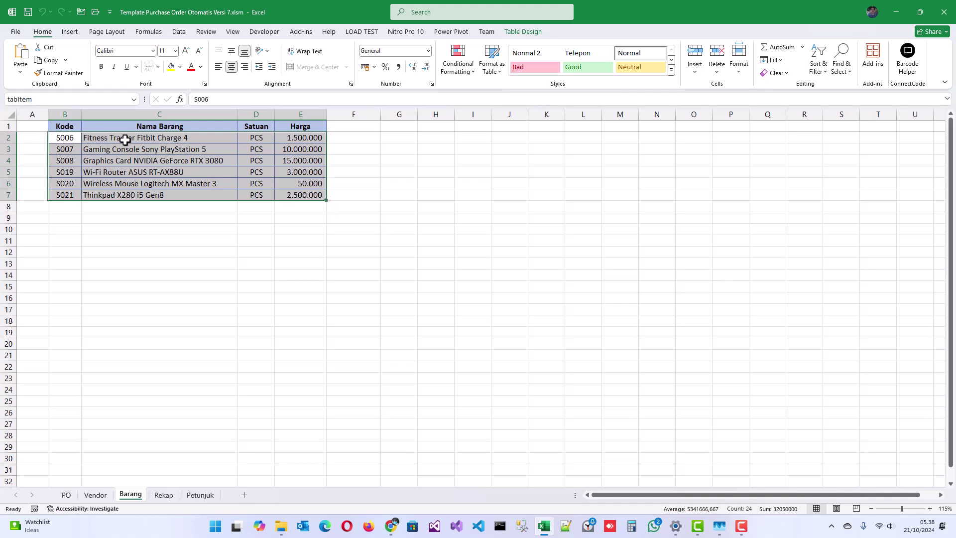
{"action": "left_click", "coordinate": [68, 204]}
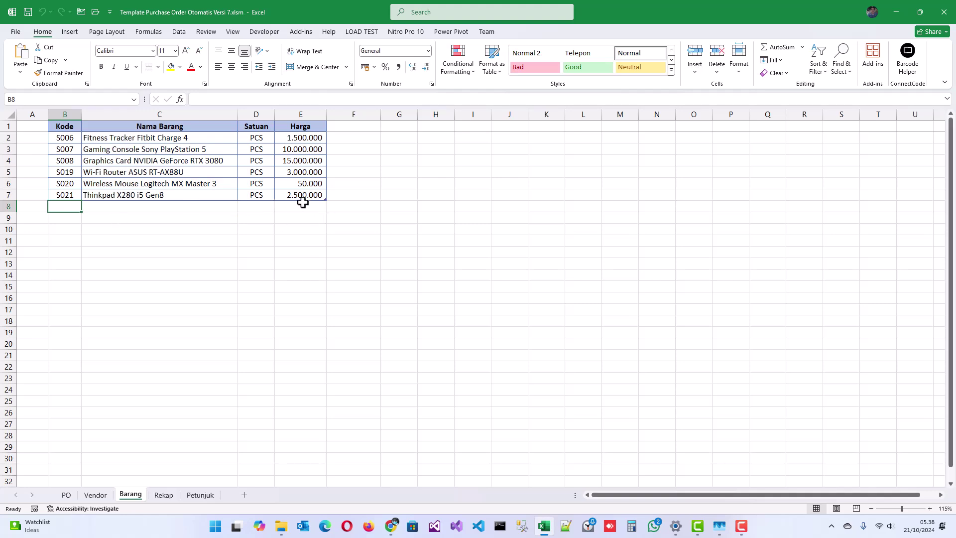
{"action": "left_click", "coordinate": [164, 494]}
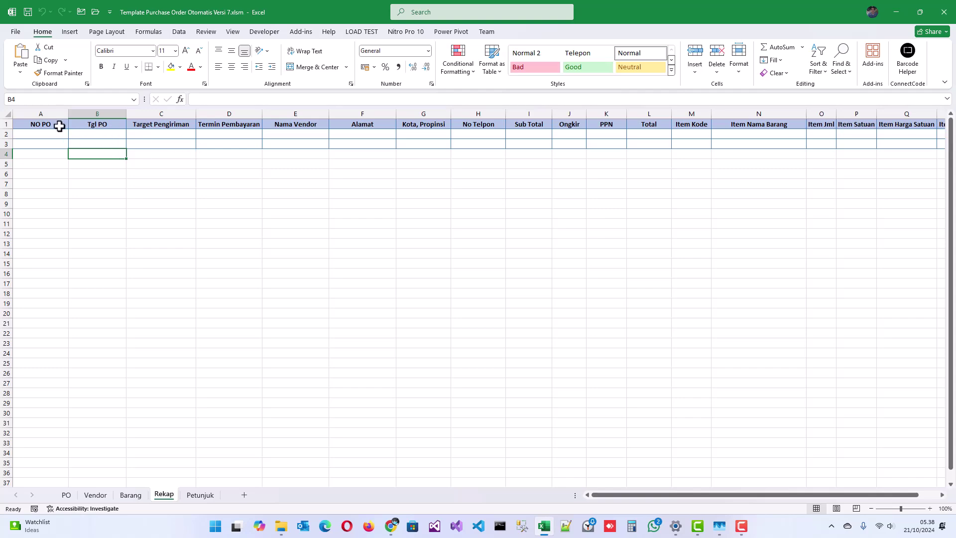
Read the Petunjuk sheet instructions, then go back to the PO form sheet
{"action": "left_click", "coordinate": [200, 494]}
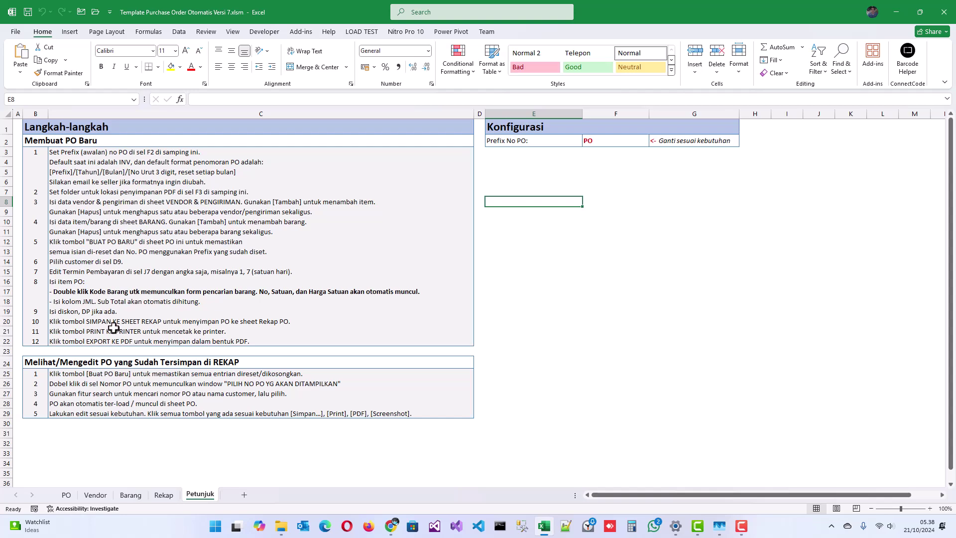
{"action": "left_click", "coordinate": [67, 495]}
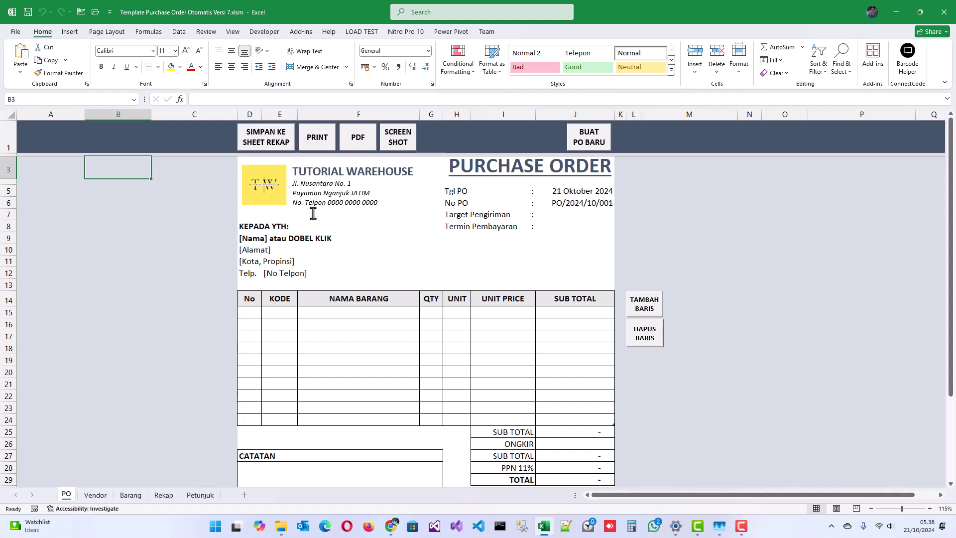
Set the Target Pengiriman date in J7 to 22 Oktober 2024
{"action": "left_click", "coordinate": [309, 173]}
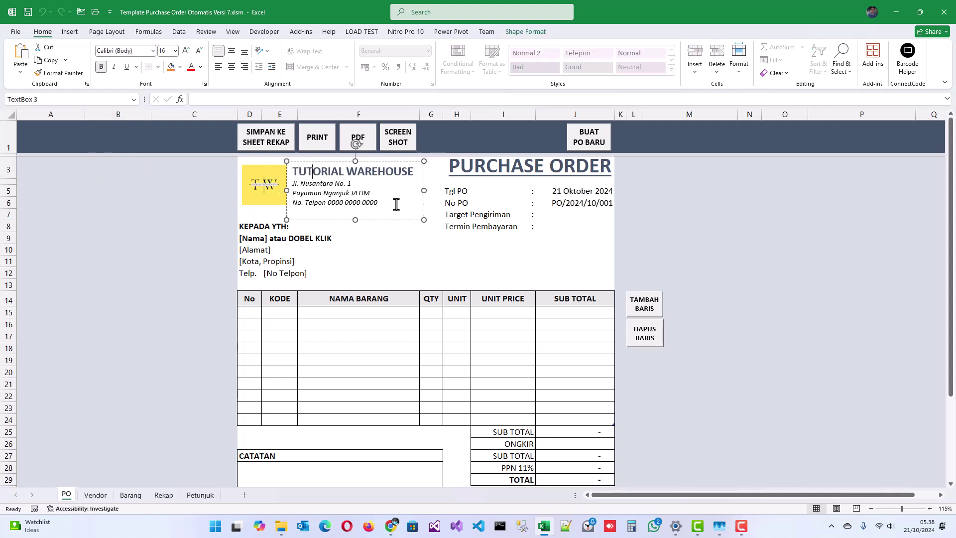
{"action": "left_click", "coordinate": [439, 236]}
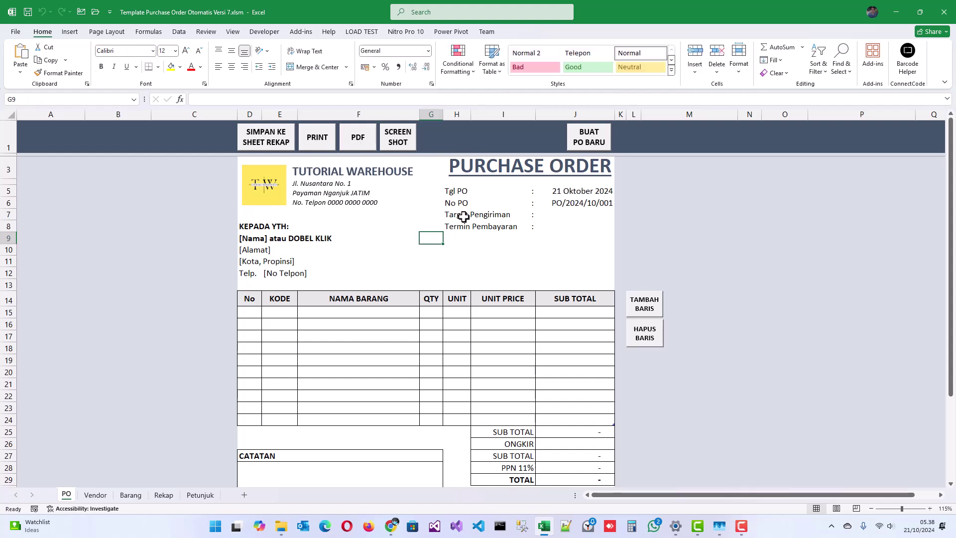
{"action": "left_click", "coordinate": [470, 190]}
{"action": "left_click", "coordinate": [468, 202]}
{"action": "left_click", "coordinate": [472, 215]}
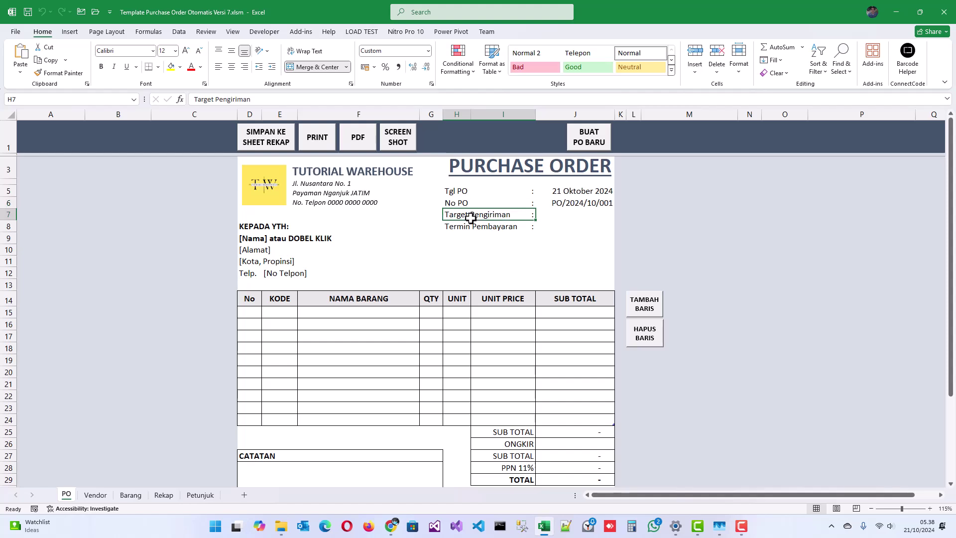
{"action": "left_click", "coordinate": [553, 215]}
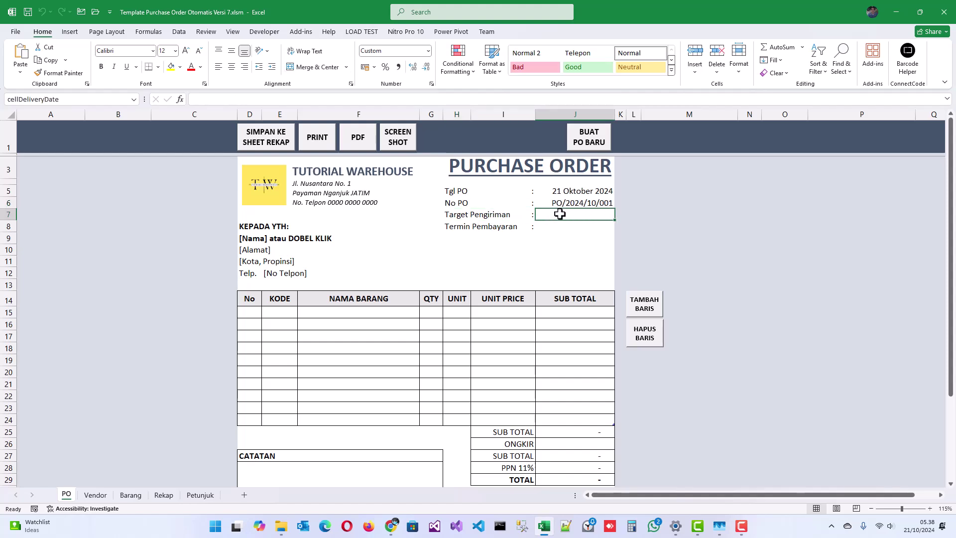
{"action": "type", "text": "22 Oktober 20"}
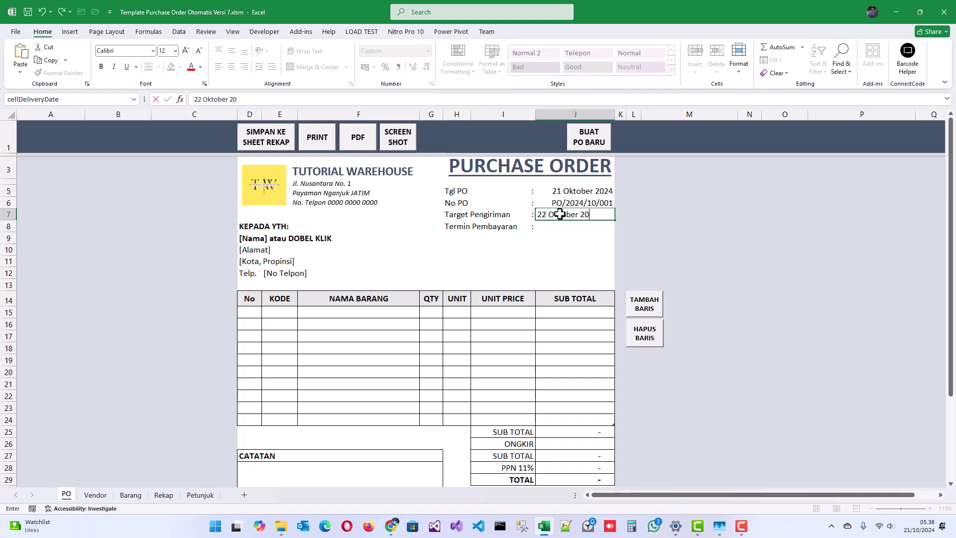
{"action": "type", "text": "24"}
{"action": "key", "text": "Return"}
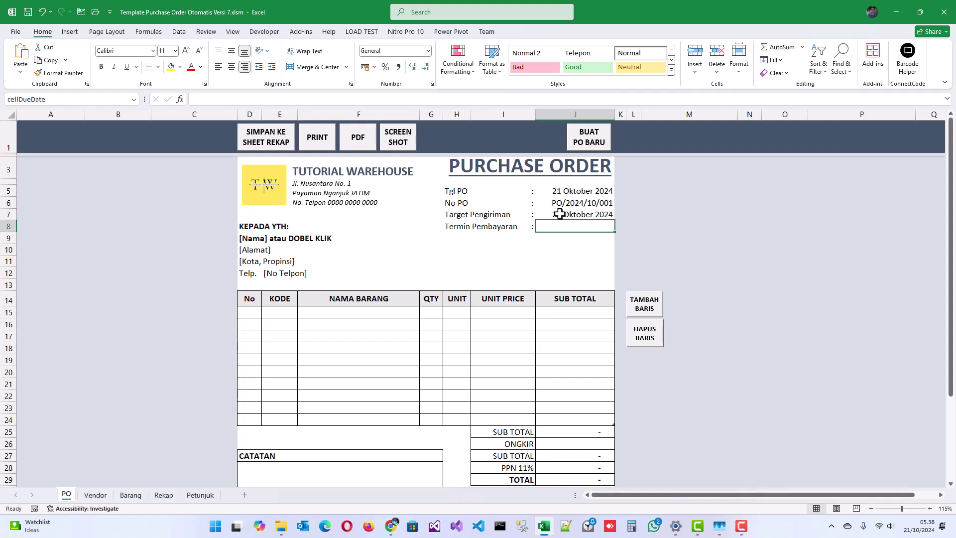
Enter '7 hari setelah invoice' as the Termin Pembayaran, leaving its number format unchanged
{"action": "type", "text": "7 hari setel"}
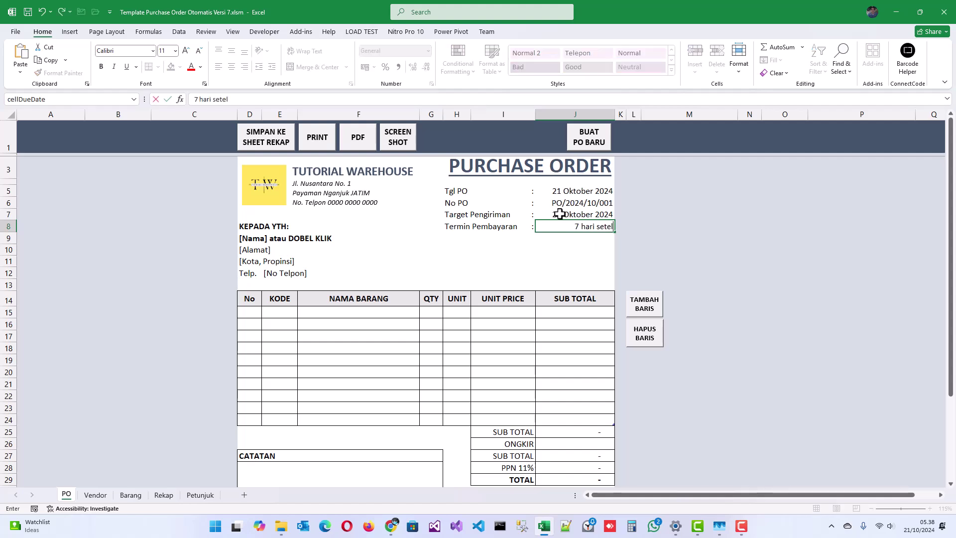
{"action": "type", "text": "ah invoice"}
{"action": "key", "text": "Return"}
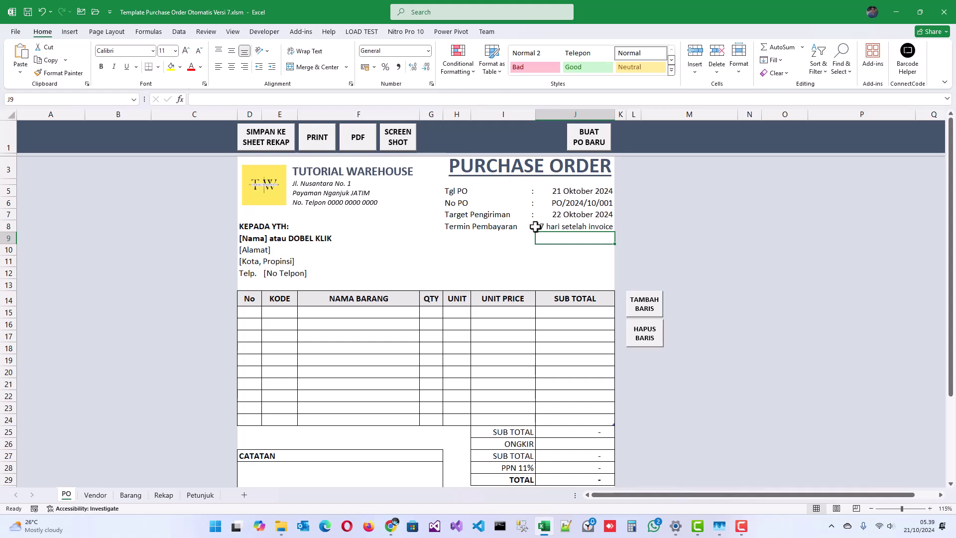
{"action": "left_click", "coordinate": [566, 226]}
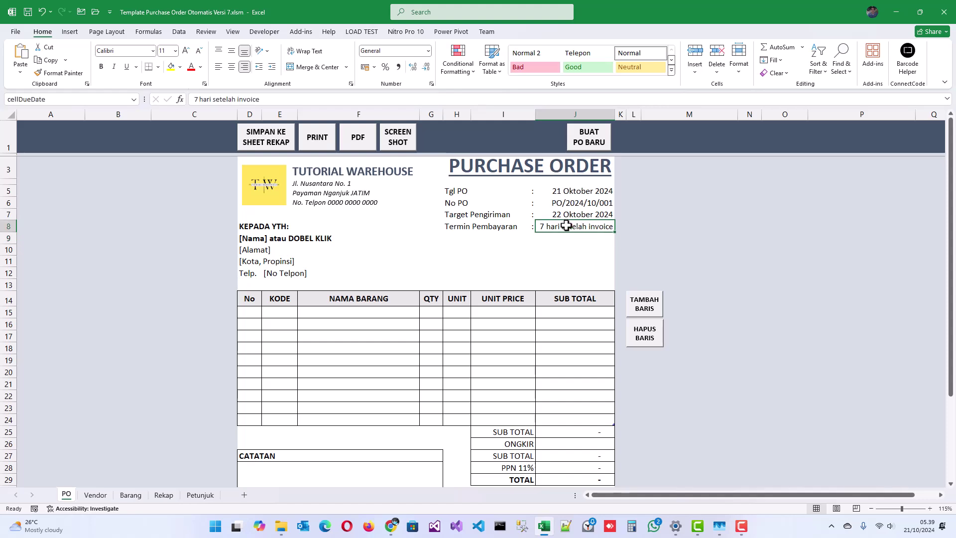
{"action": "left_click", "coordinate": [428, 51]}
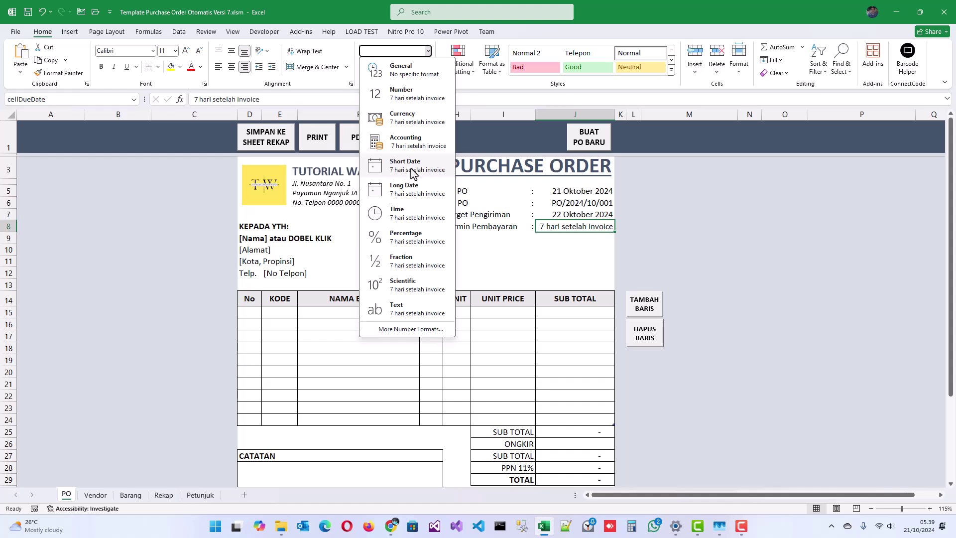
{"action": "left_click", "coordinate": [496, 235]}
{"action": "left_click", "coordinate": [495, 227]}
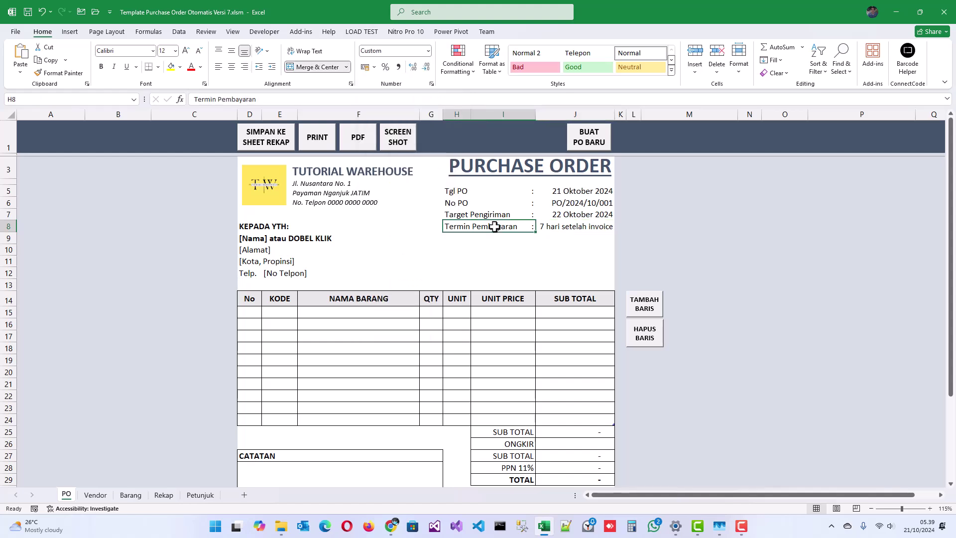
{"action": "left_click", "coordinate": [552, 225]}
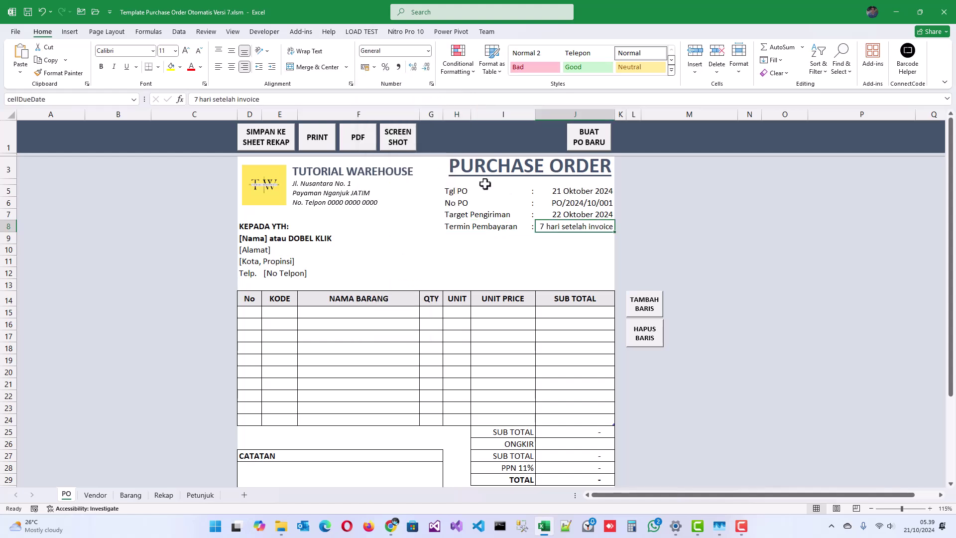
{"action": "left_click", "coordinate": [284, 239]}
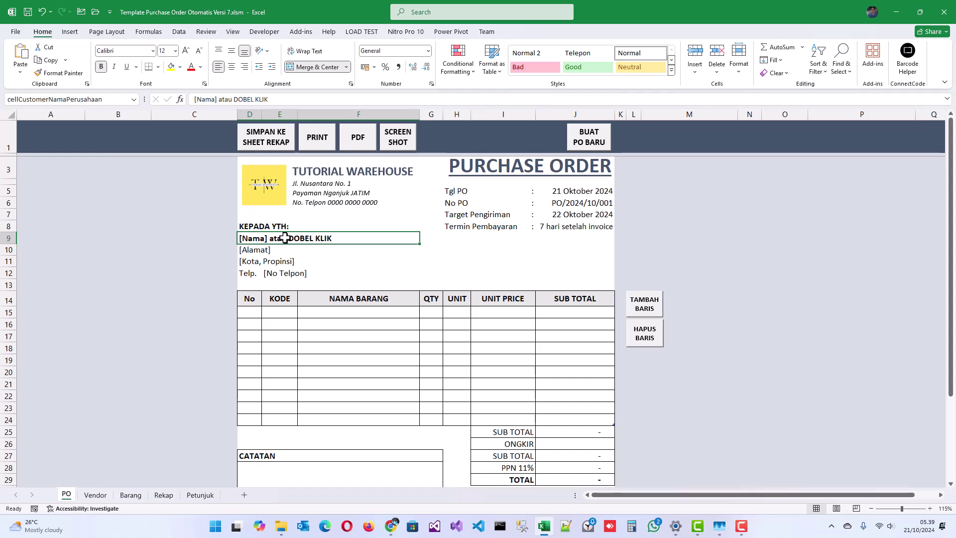
{"action": "left_click", "coordinate": [96, 495]}
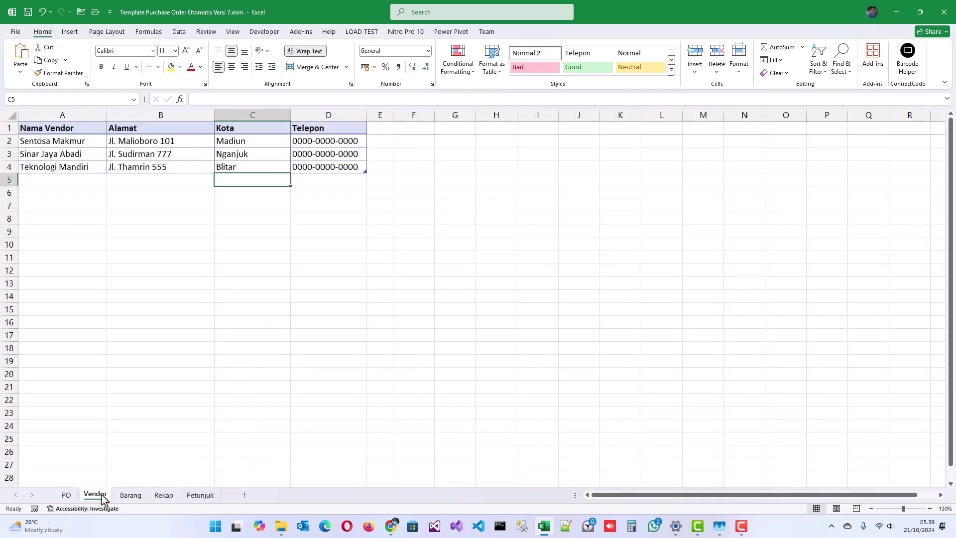
{"action": "left_click", "coordinate": [67, 495]}
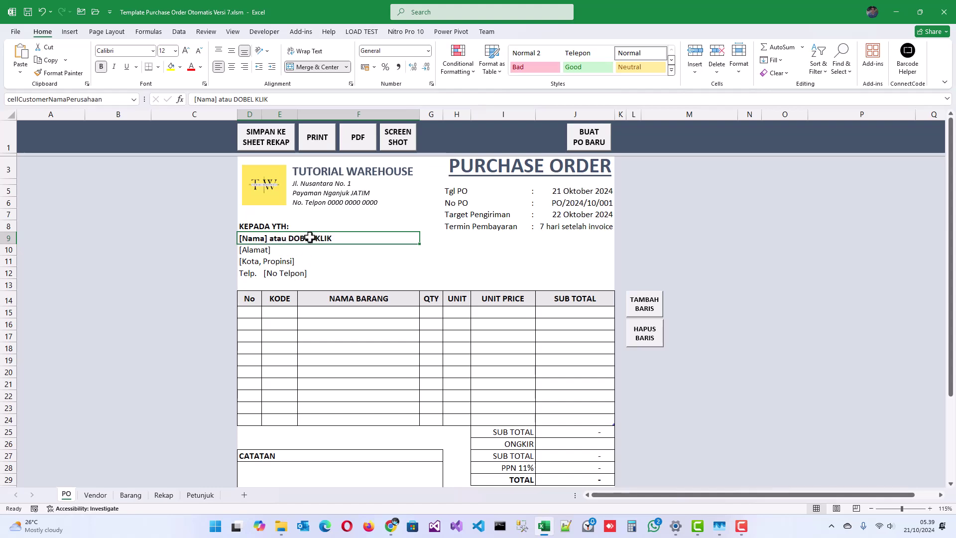
Search 'sen' in PILIH VENDOR/SUPPLIER and choose Sentosa Makmur, filling its Jl. Malioboro 101, Madiun details
{"action": "double_click", "coordinate": [310, 238]}
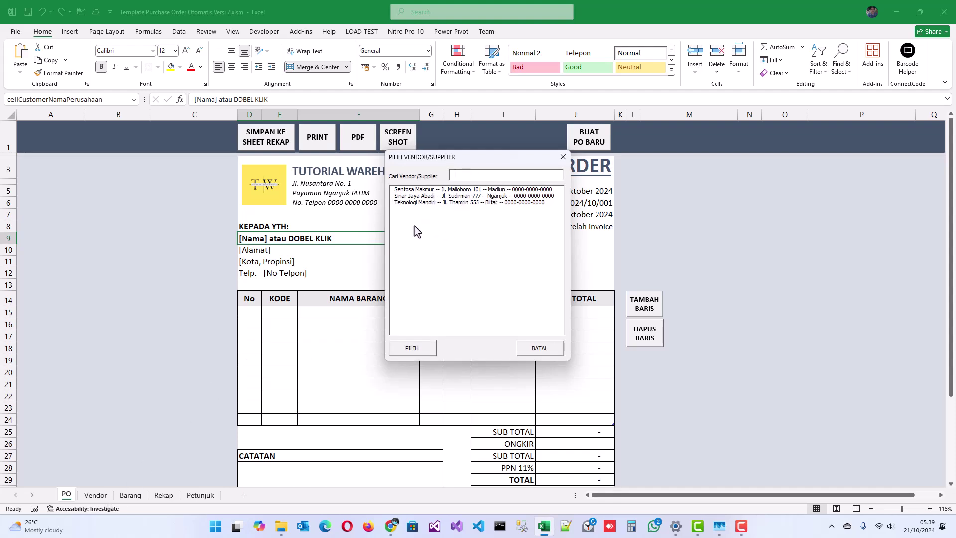
{"action": "type", "text": "s"}
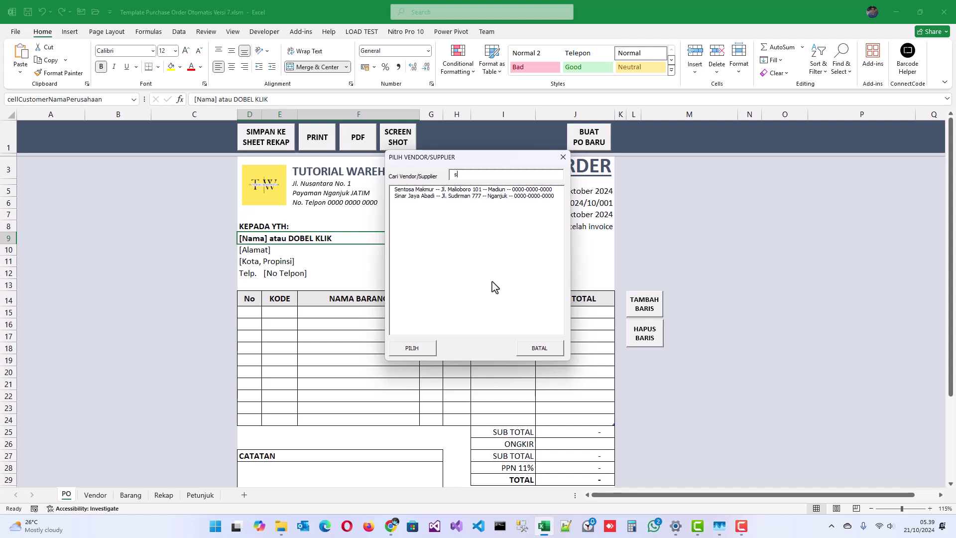
{"action": "type", "text": "en"}
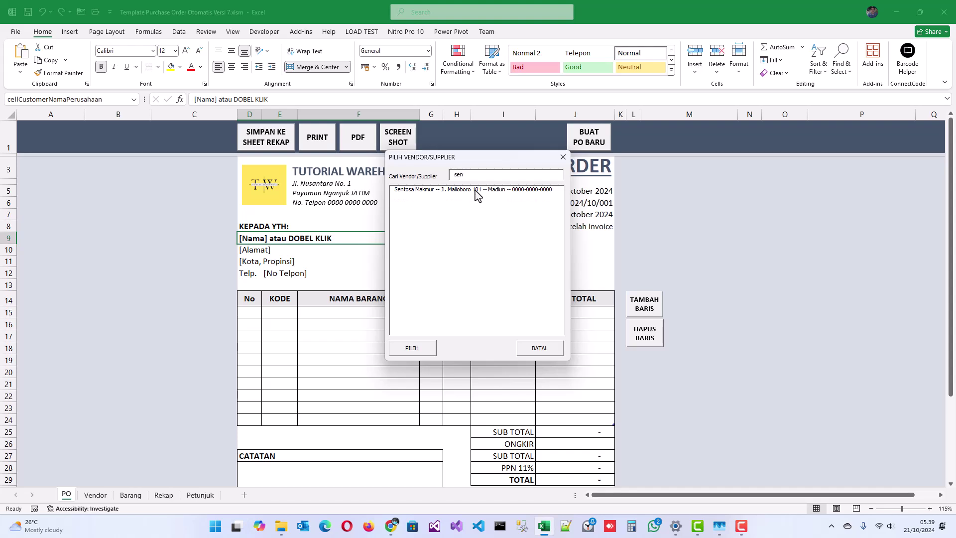
{"action": "left_click", "coordinate": [477, 191]}
{"action": "left_click", "coordinate": [414, 349]}
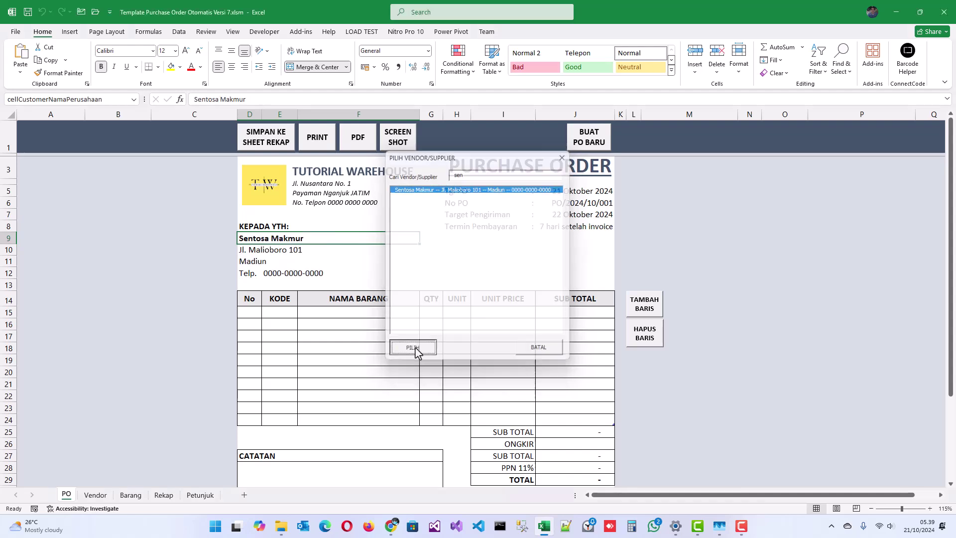
{"action": "left_click", "coordinate": [282, 252]}
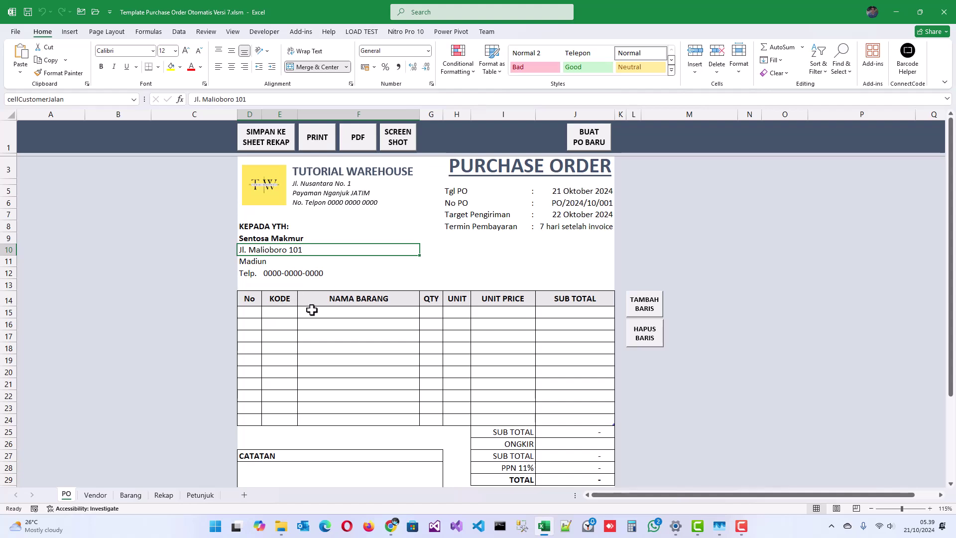
Search 'wi' in PILIH BARANG and add S019 Wi-Fi Router ASUS RT-AX88U to row 15
{"action": "left_click", "coordinate": [277, 313]}
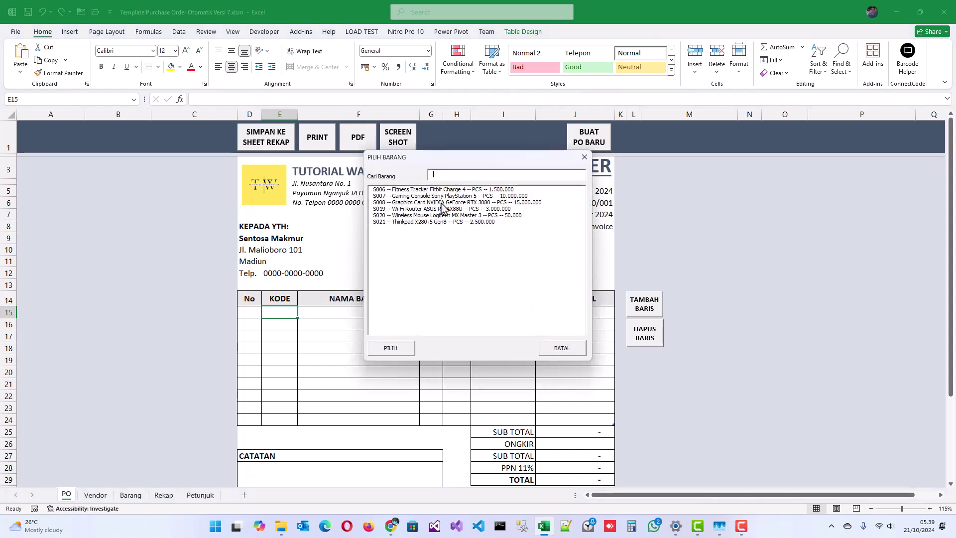
{"action": "left_click", "coordinate": [561, 349]}
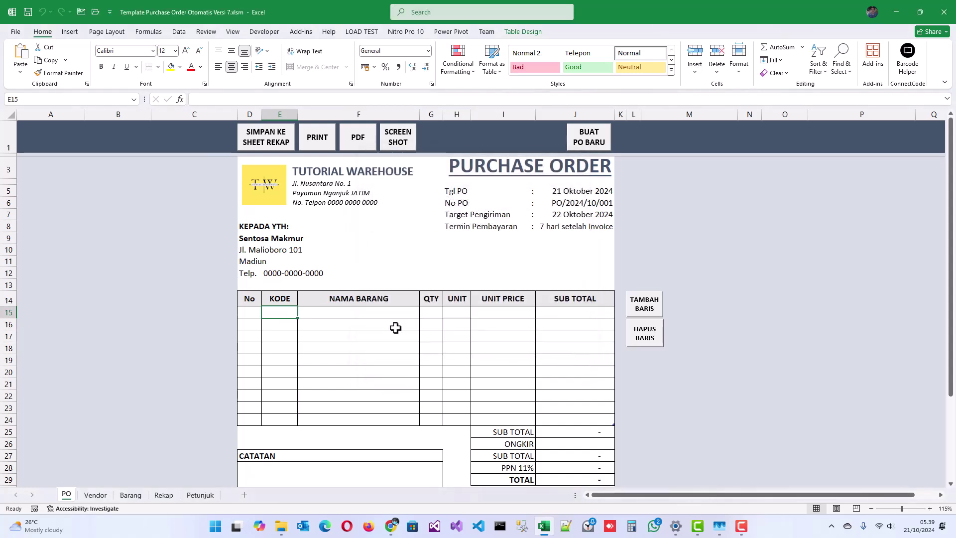
{"action": "left_click", "coordinate": [344, 312]}
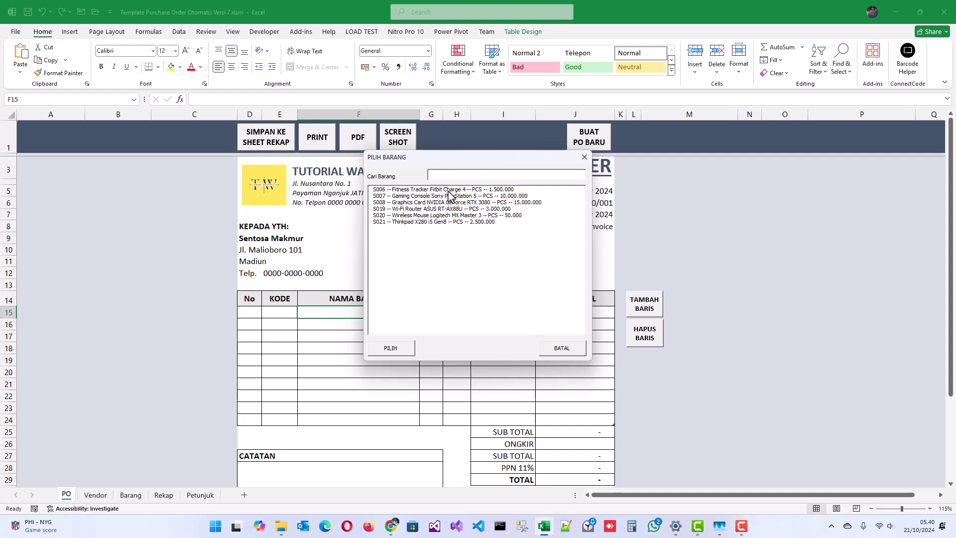
{"action": "type", "text": "wif"}
{"action": "key", "text": "BackSpace"}
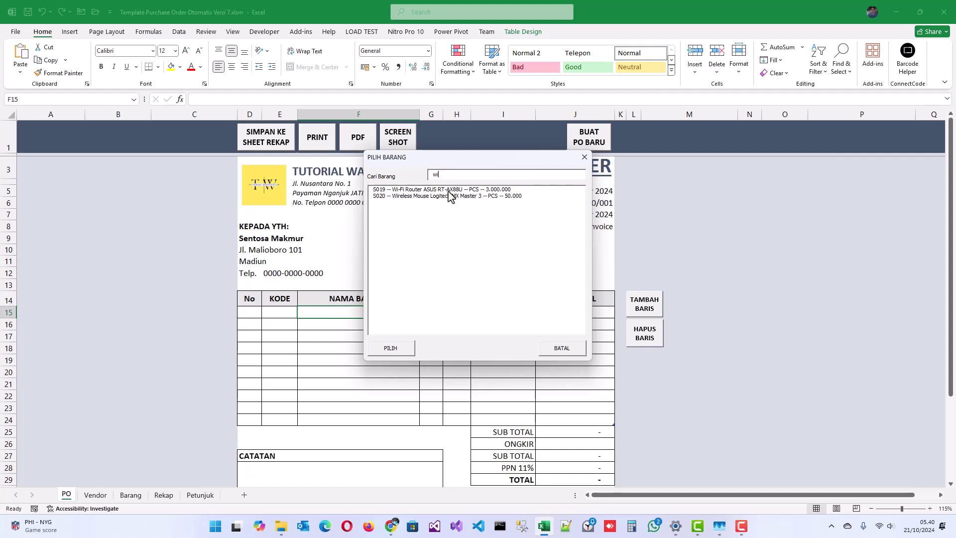
{"action": "double_click", "coordinate": [438, 189]}
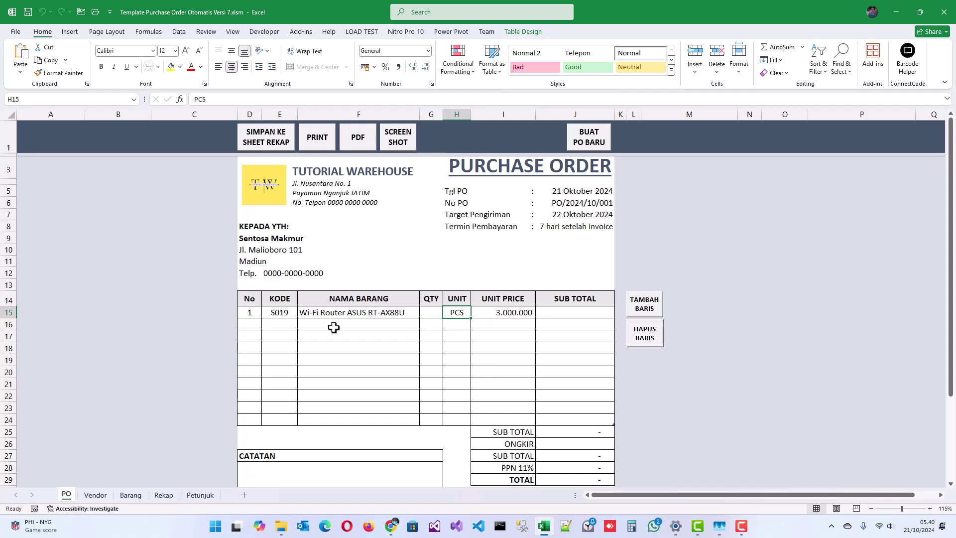
Check the empty item rows below and select the Wi-Fi router's quantity cell
{"action": "left_click_drag", "start_coordinate": [296, 327], "coordinate": [329, 324]}
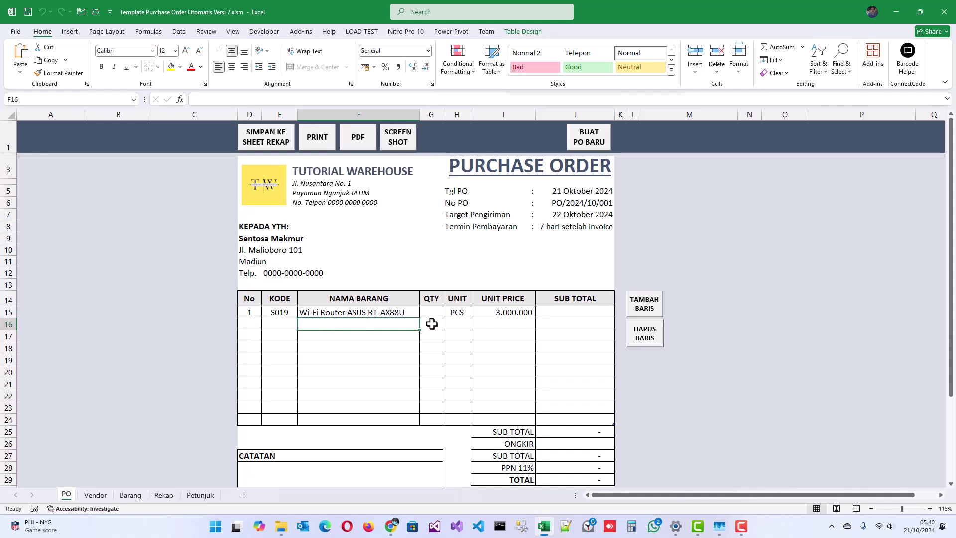
{"action": "left_click", "coordinate": [432, 325]}
{"action": "left_click", "coordinate": [486, 325]}
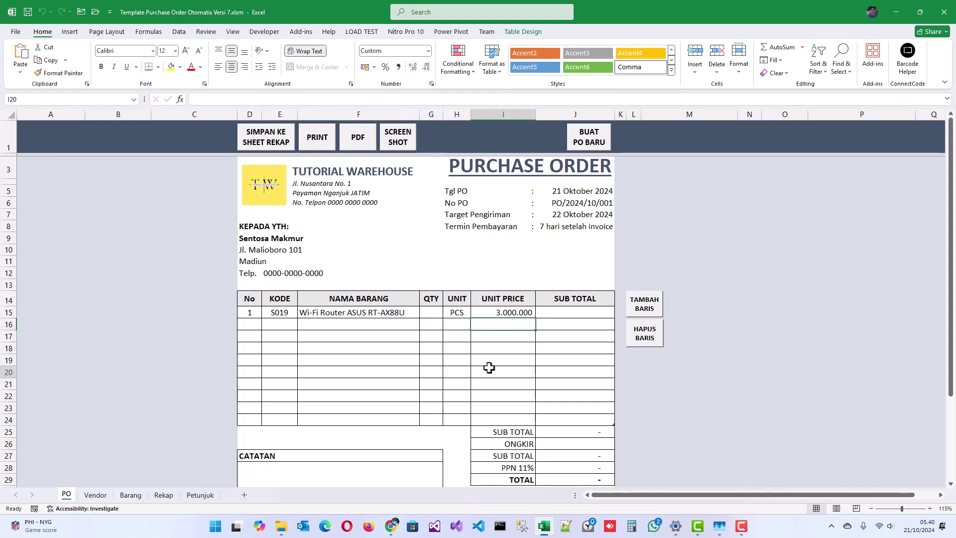
{"action": "left_click", "coordinate": [493, 420]}
{"action": "left_click", "coordinate": [496, 325]}
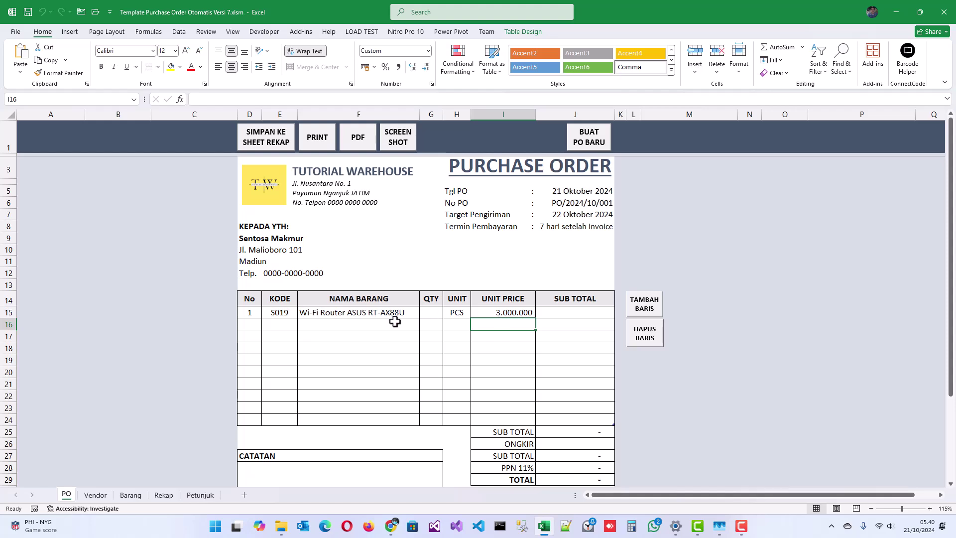
{"action": "left_click", "coordinate": [434, 312]}
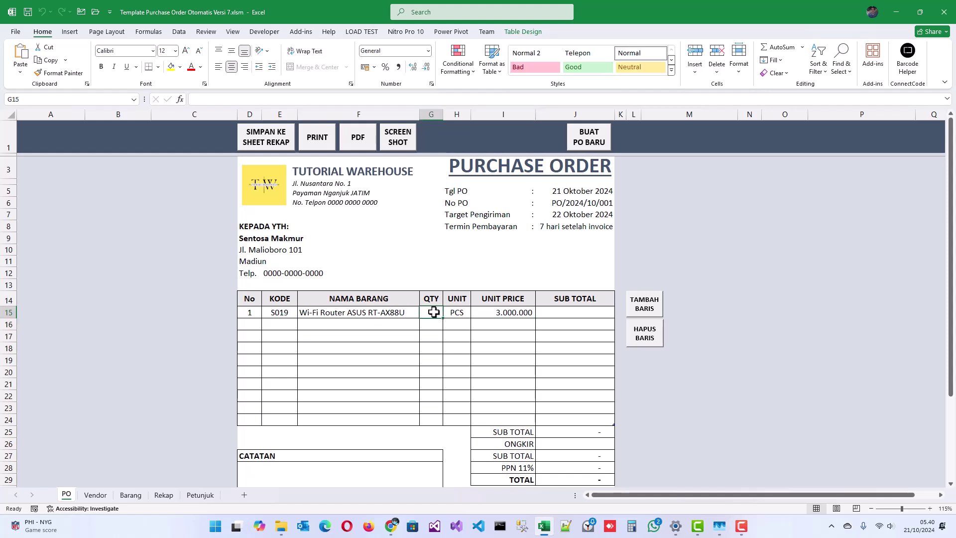
{"action": "type", "text": "1"}
Choose S006 Fitness Tracker Fitbit Charge 4 in PILIH BARANG for row 16, PCS at 1.500.000
{"action": "left_click", "coordinate": [325, 326]}
{"action": "left_click", "coordinate": [279, 328]}
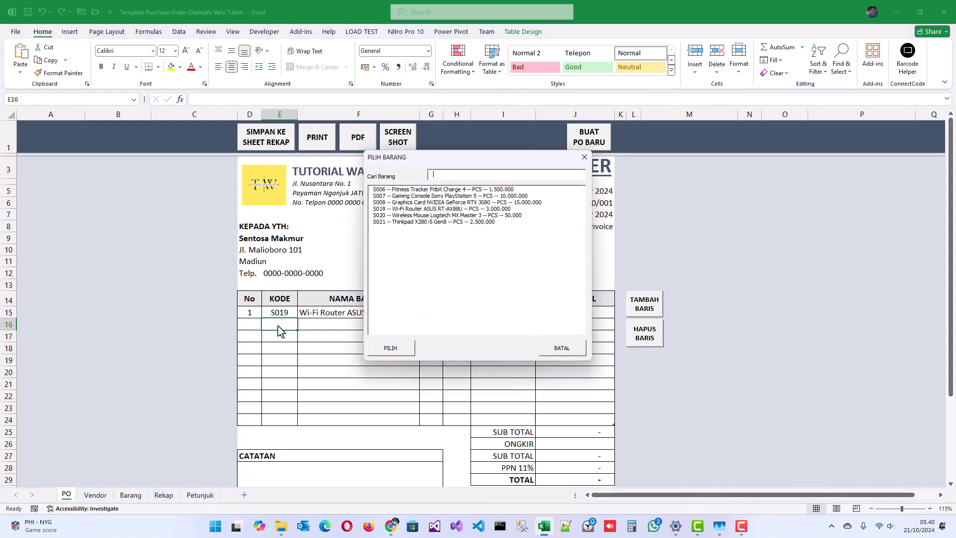
{"action": "left_click", "coordinate": [552, 348]}
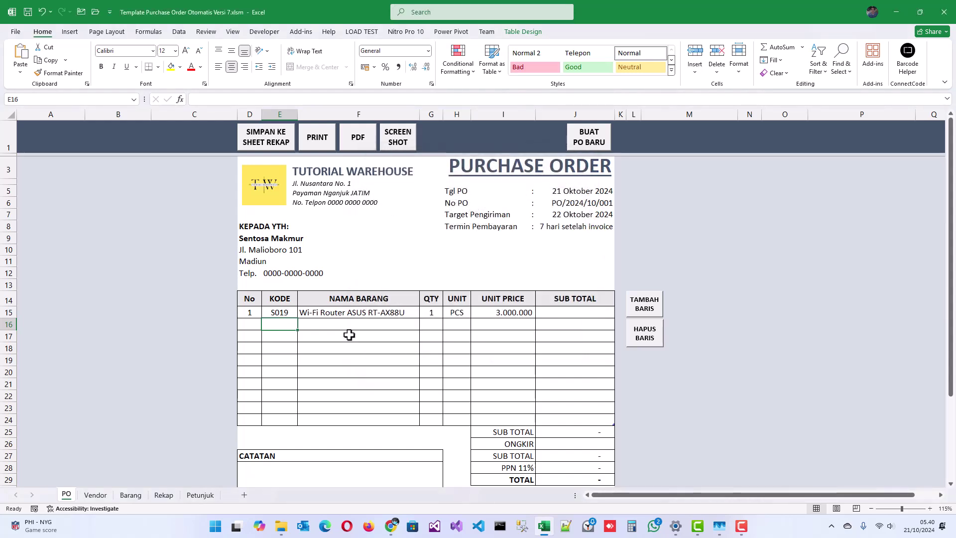
{"action": "left_click", "coordinate": [348, 325]}
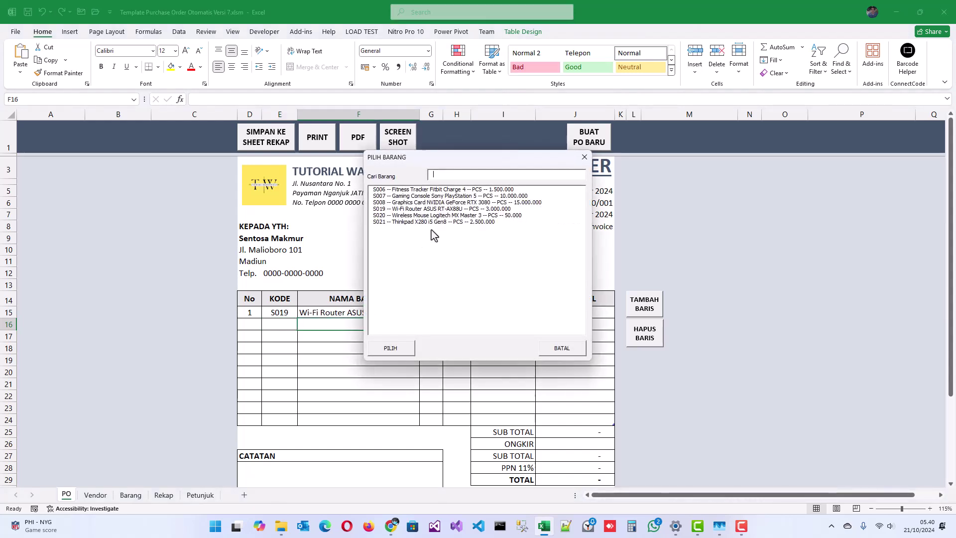
{"action": "left_click", "coordinate": [438, 191]}
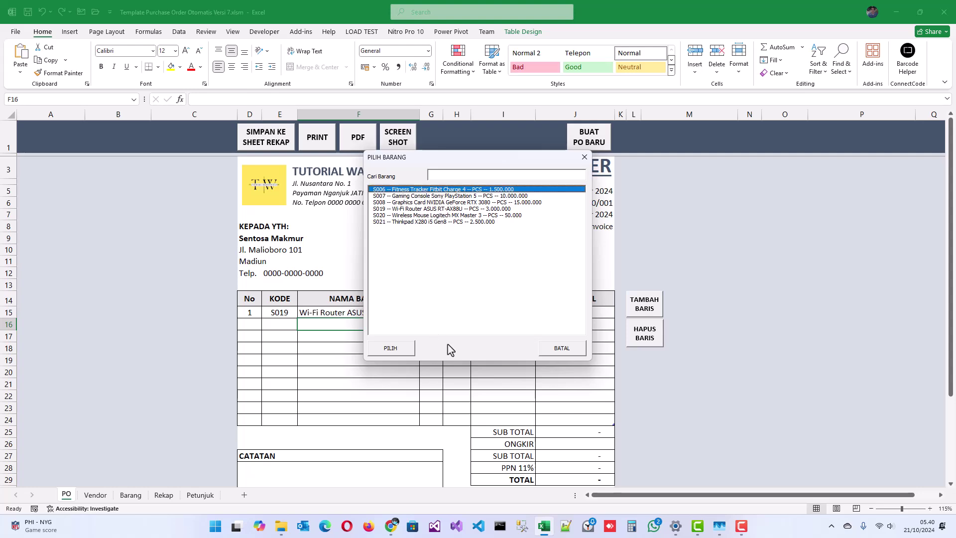
{"action": "left_click", "coordinate": [393, 348]}
{"action": "left_click", "coordinate": [431, 330]}
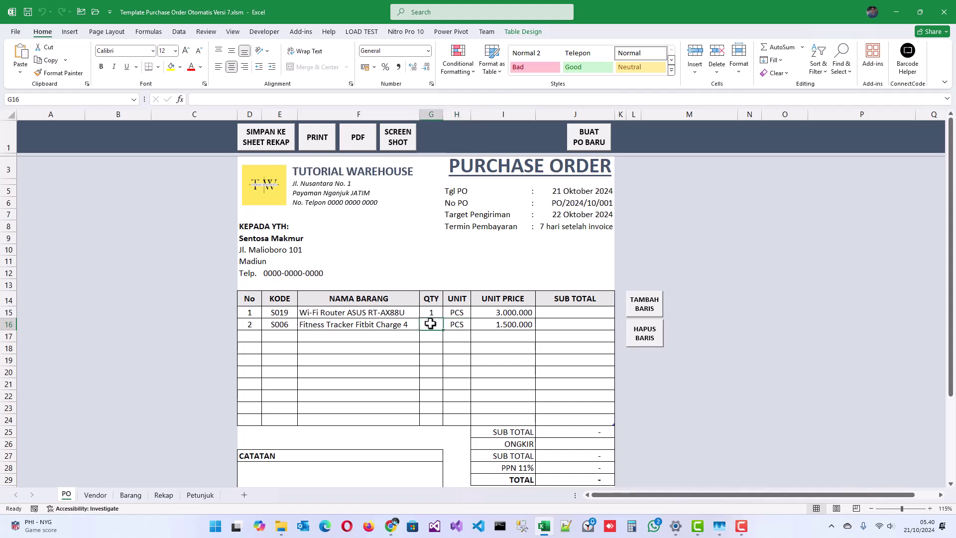
{"action": "key", "text": "Right"}
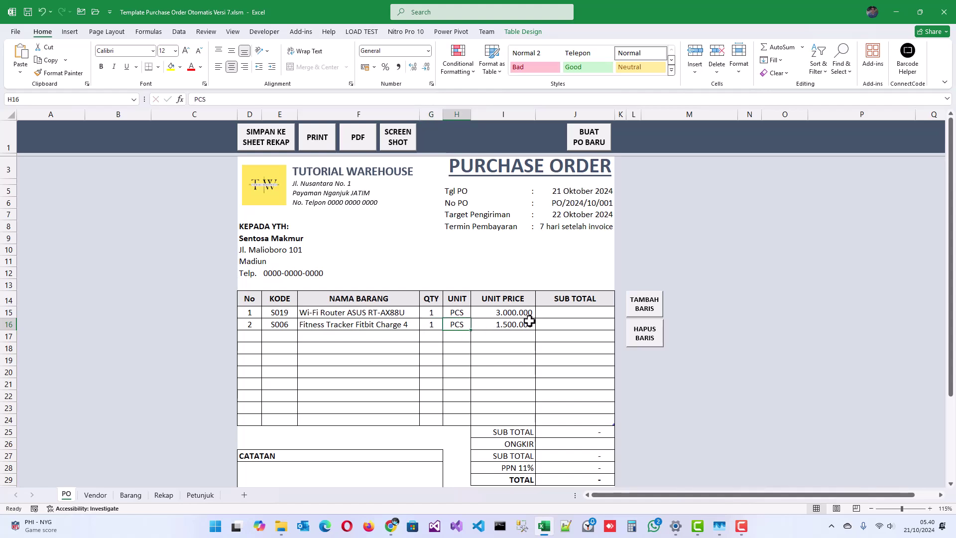
{"action": "left_click", "coordinate": [563, 314]}
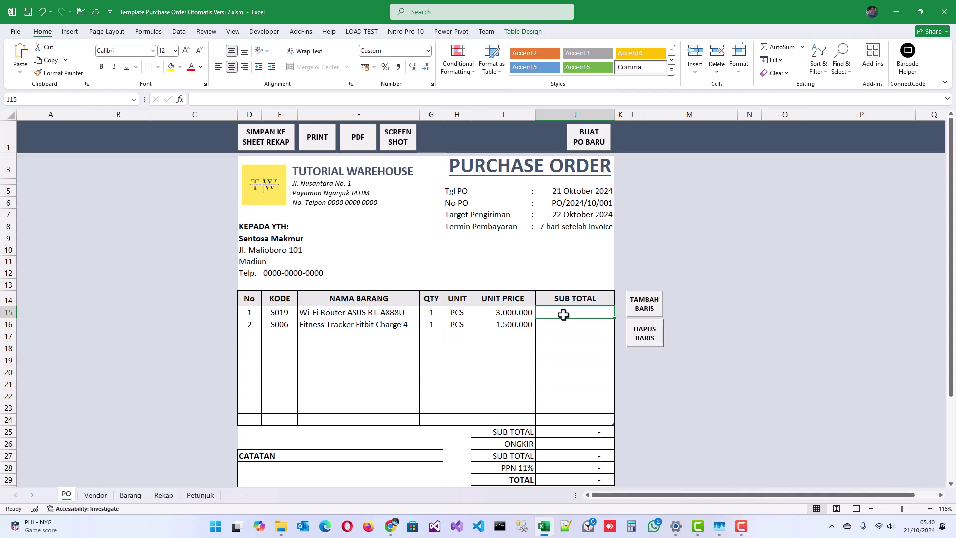
{"action": "type", "text": "="}
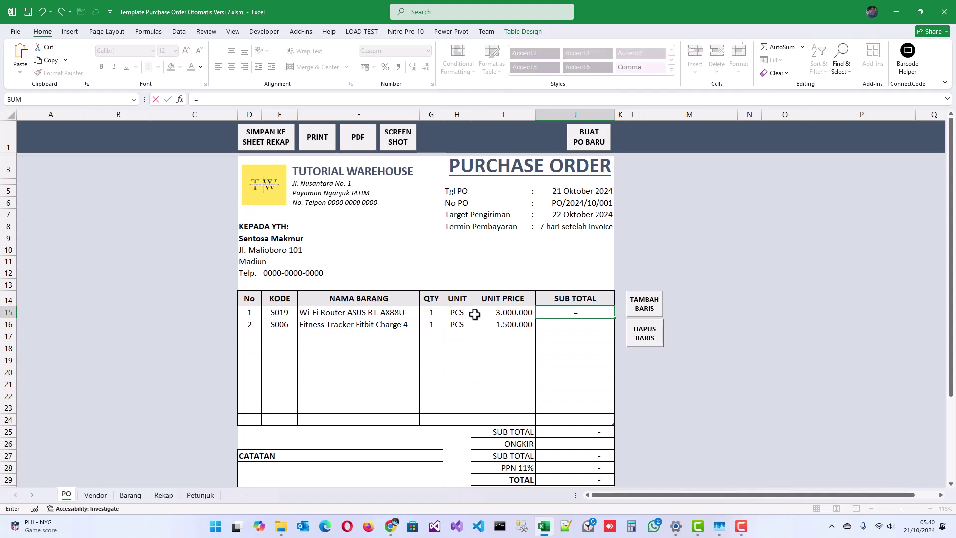
{"action": "left_click", "coordinate": [476, 314]}
{"action": "type", "text": "*"}
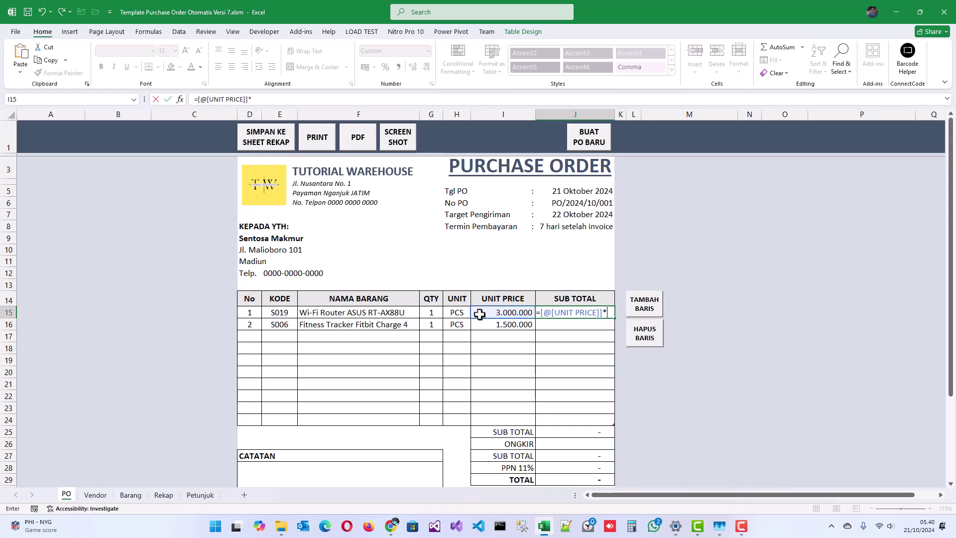
{"action": "left_click", "coordinate": [434, 315]}
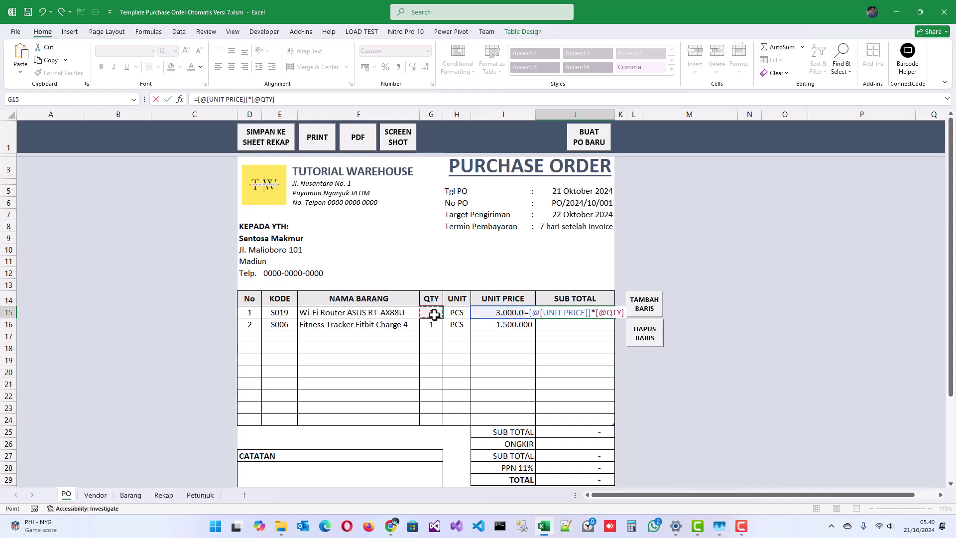
{"action": "key", "text": "Return"}
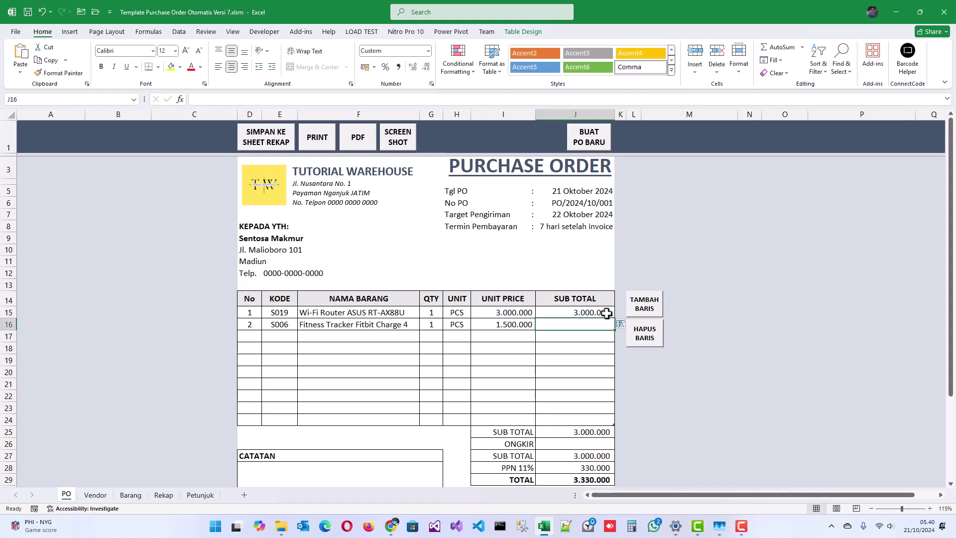
{"action": "left_click", "coordinate": [606, 312]}
{"action": "left_click_drag", "start_coordinate": [614, 318], "coordinate": [616, 421]}
{"action": "left_click", "coordinate": [585, 381]}
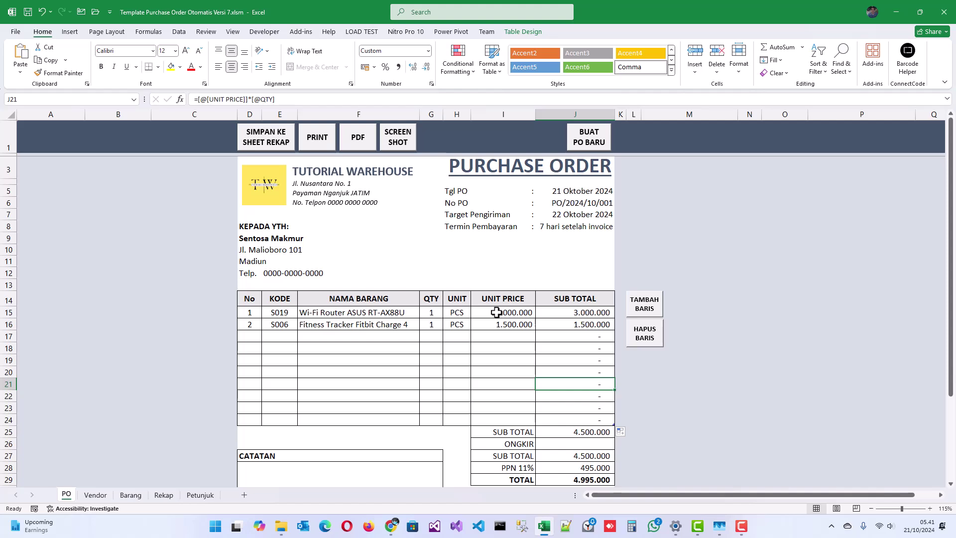
{"action": "scroll", "coordinate": [497, 312], "scroll_direction": "down", "scroll_amount": 1}
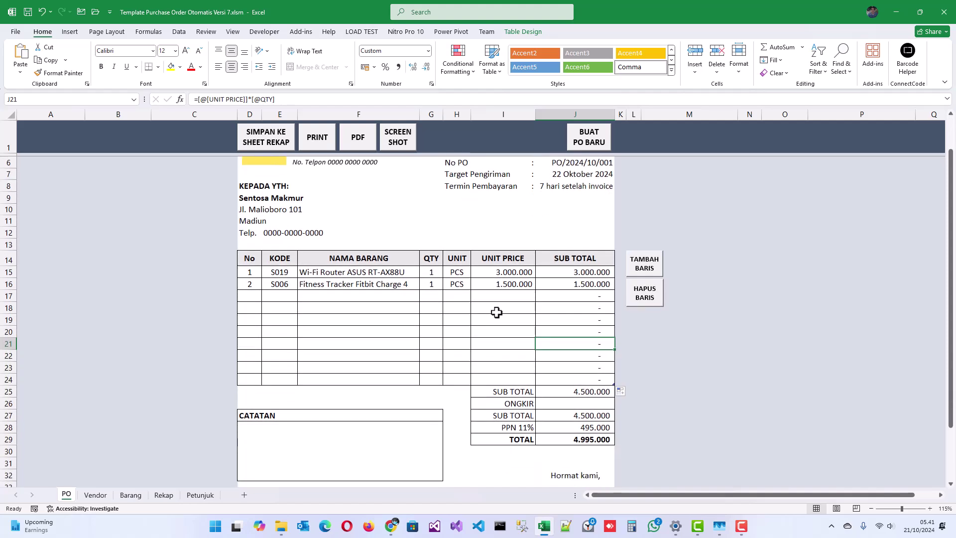
{"action": "left_click", "coordinate": [539, 329]}
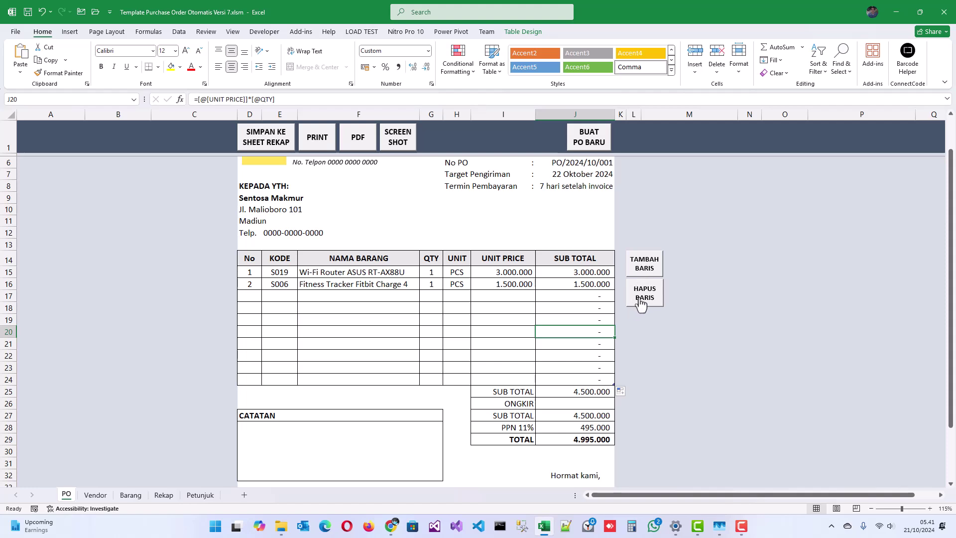
Add two blank rows to the PO item table, then delete row 20 so the table ends at row 25
{"action": "left_click", "coordinate": [650, 266]}
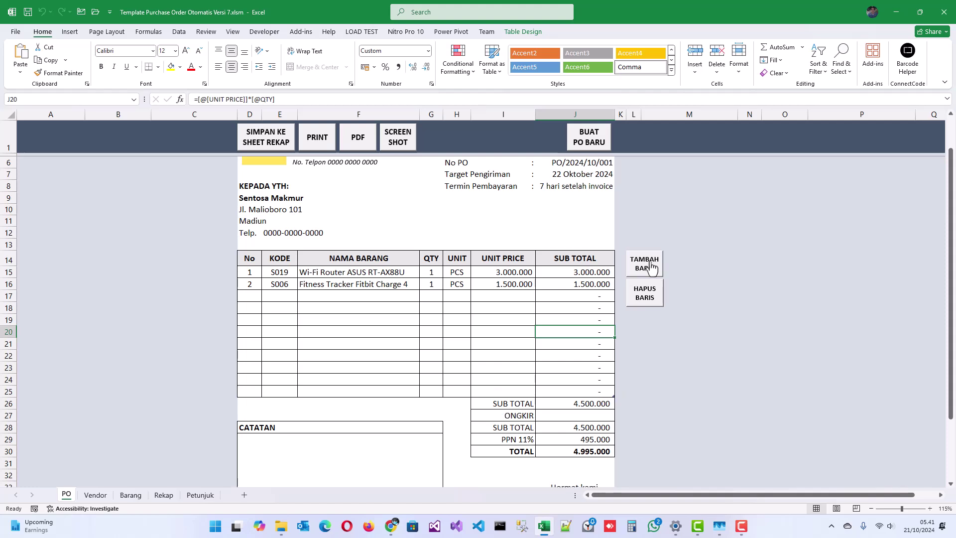
{"action": "left_click", "coordinate": [651, 267]}
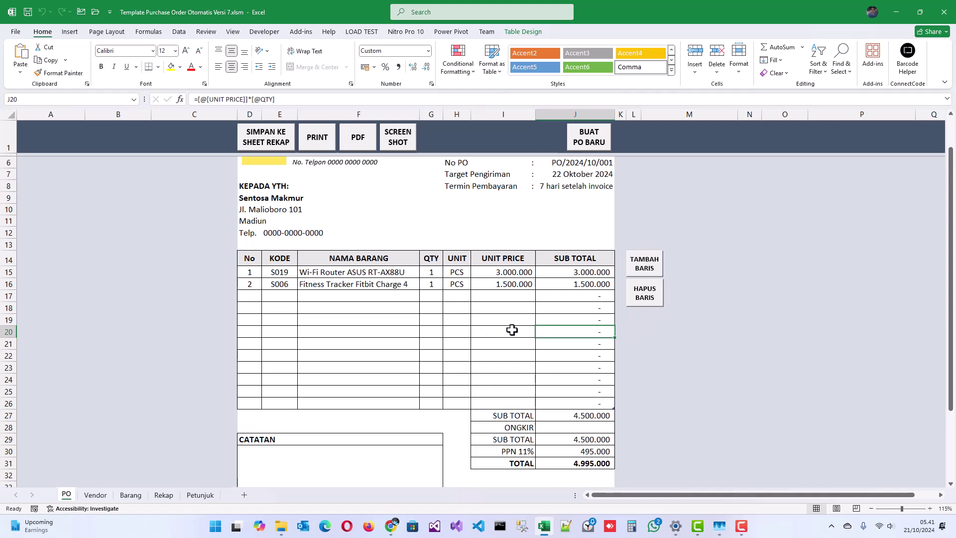
{"action": "left_click", "coordinate": [646, 299]}
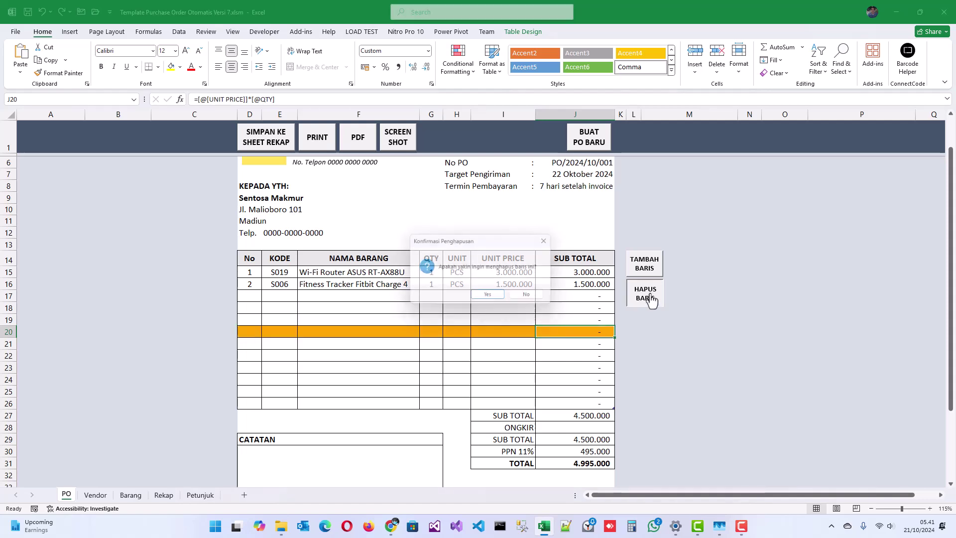
{"action": "left_click", "coordinate": [491, 297]}
{"action": "left_click", "coordinate": [480, 339]}
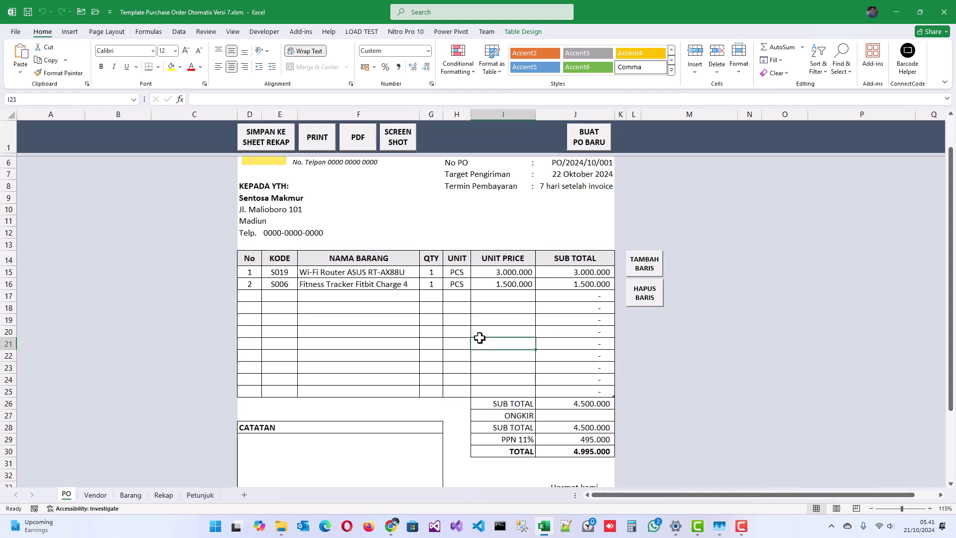
{"action": "scroll", "coordinate": [480, 339], "scroll_direction": "down", "scroll_amount": 2}
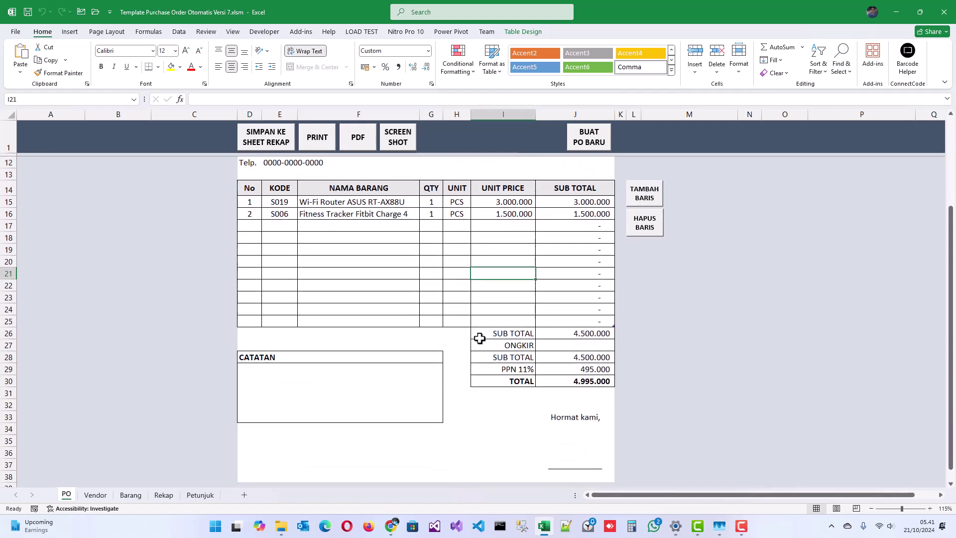
{"action": "left_click", "coordinate": [544, 347]}
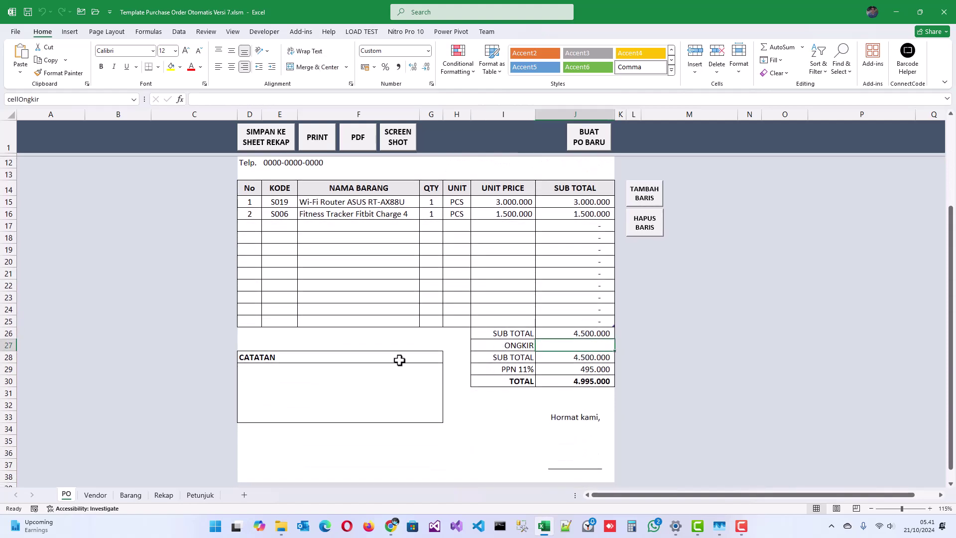
{"action": "left_click", "coordinate": [256, 357]}
{"action": "left_click_drag", "start_coordinate": [259, 372], "coordinate": [423, 412]}
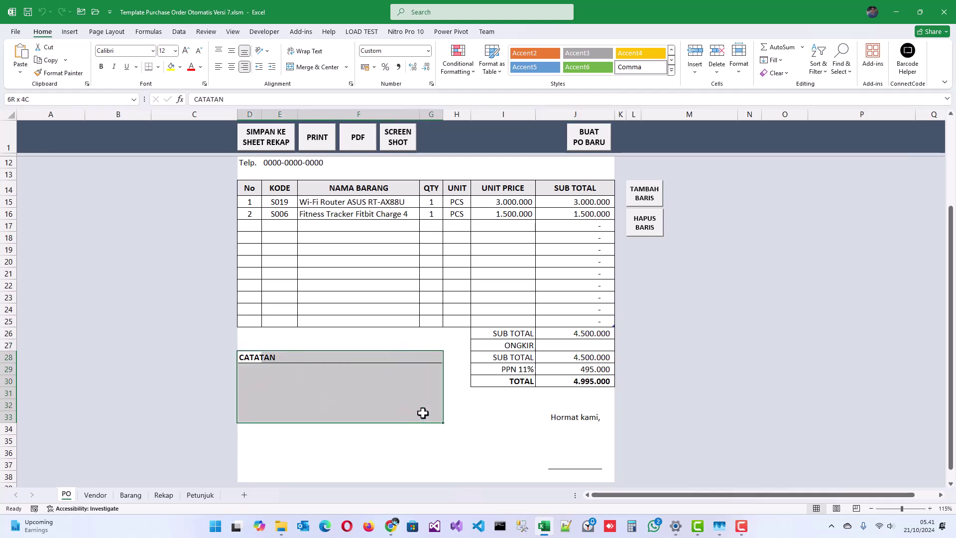
{"action": "left_click", "coordinate": [298, 366]}
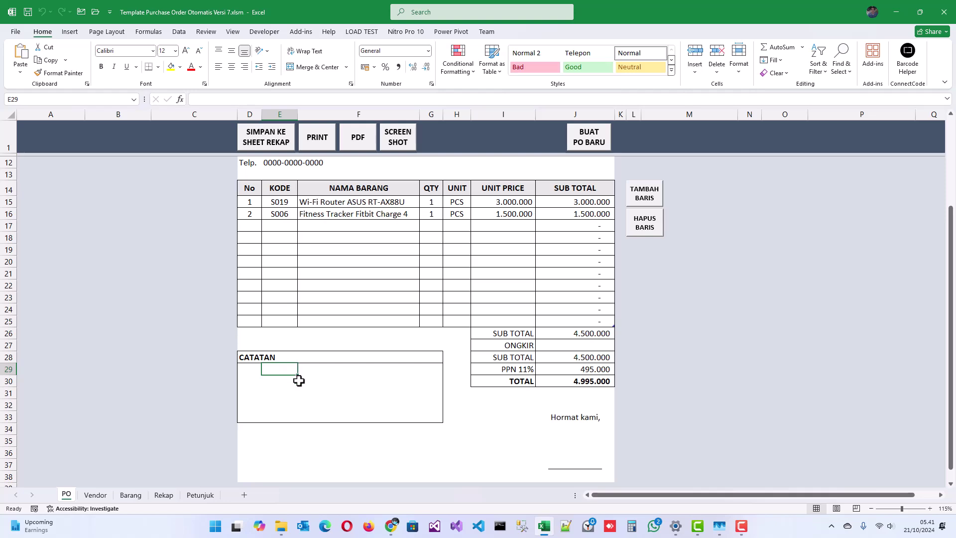
{"action": "scroll", "coordinate": [307, 381], "scroll_direction": "down", "scroll_amount": 3}
{"action": "scroll", "coordinate": [307, 381], "scroll_direction": "up", "scroll_amount": 1}
{"action": "scroll", "coordinate": [308, 381], "scroll_direction": "up", "scroll_amount": 4}
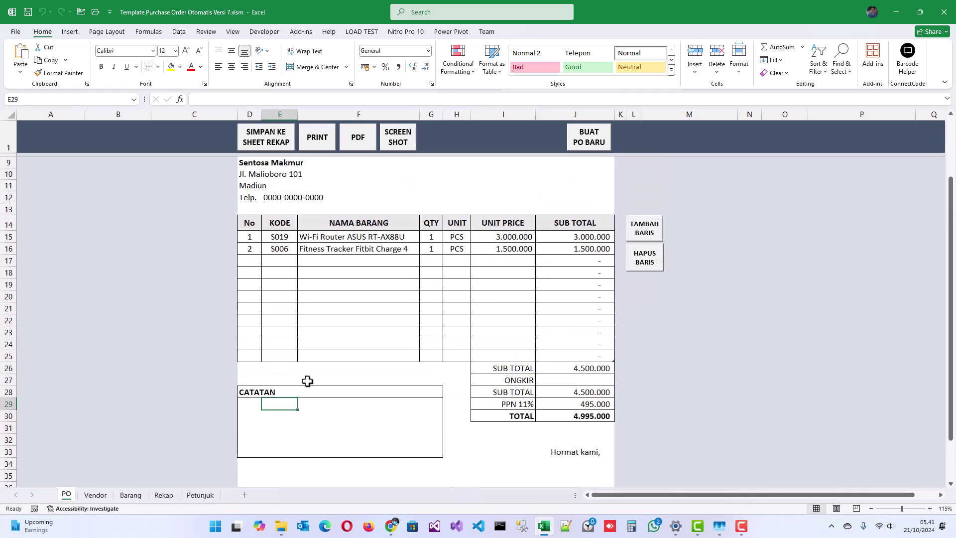
{"action": "scroll", "coordinate": [307, 381], "scroll_direction": "down", "scroll_amount": 1}
{"action": "scroll", "coordinate": [494, 456], "scroll_direction": "down", "scroll_amount": 1}
{"action": "left_click", "coordinate": [567, 464]}
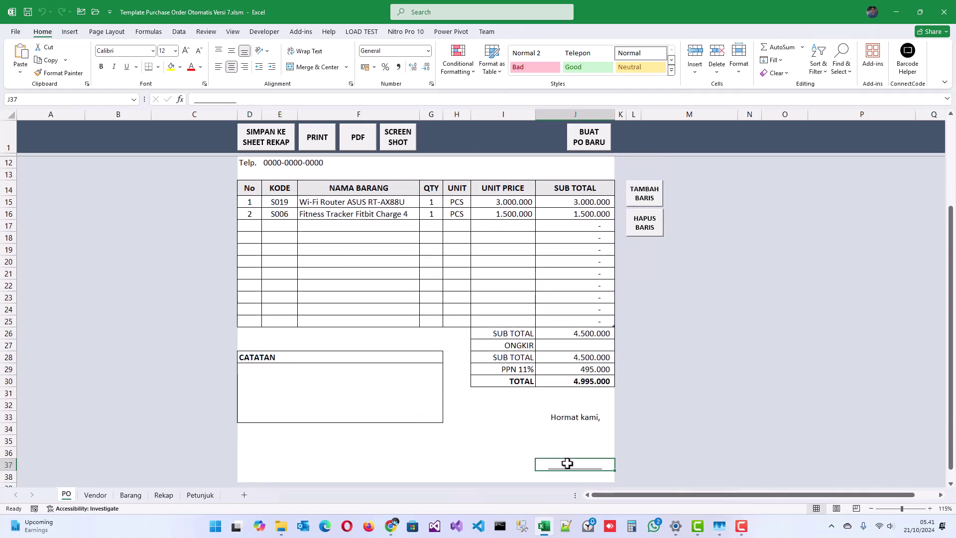
{"action": "scroll", "coordinate": [529, 431], "scroll_direction": "up", "scroll_amount": 3}
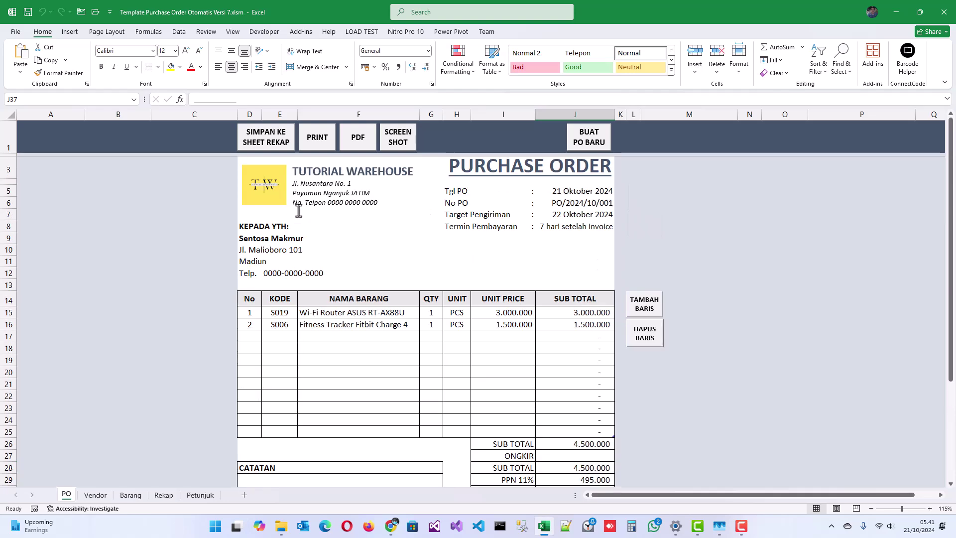
Save purchase order PO/2024/10/001 to the Rekap sheet and acknowledge the saved message
{"action": "left_click", "coordinate": [266, 141]}
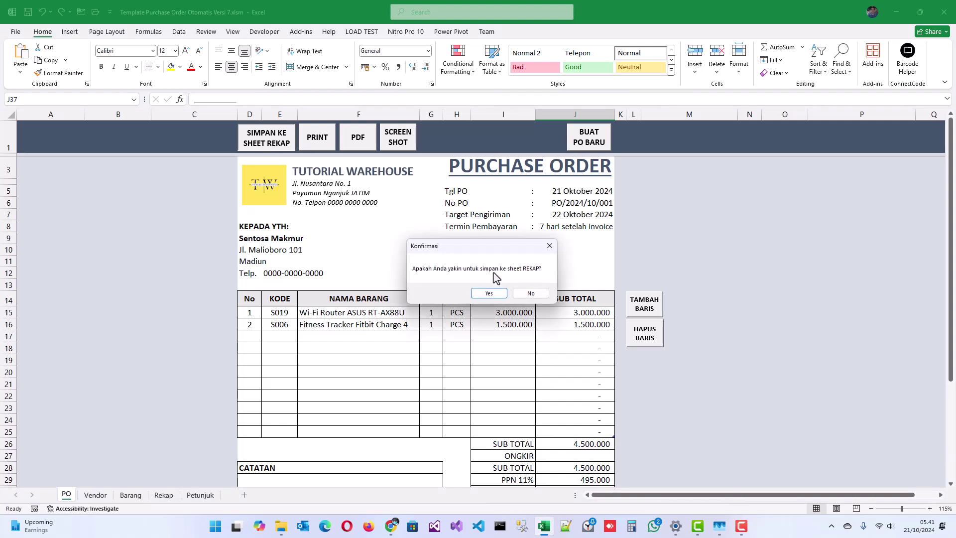
{"action": "left_click", "coordinate": [486, 294]}
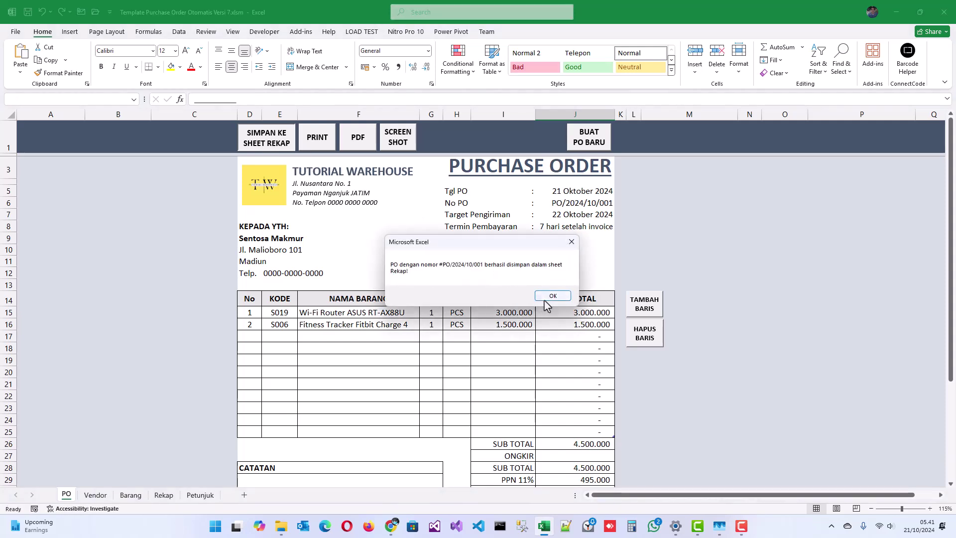
{"action": "left_click", "coordinate": [548, 298]}
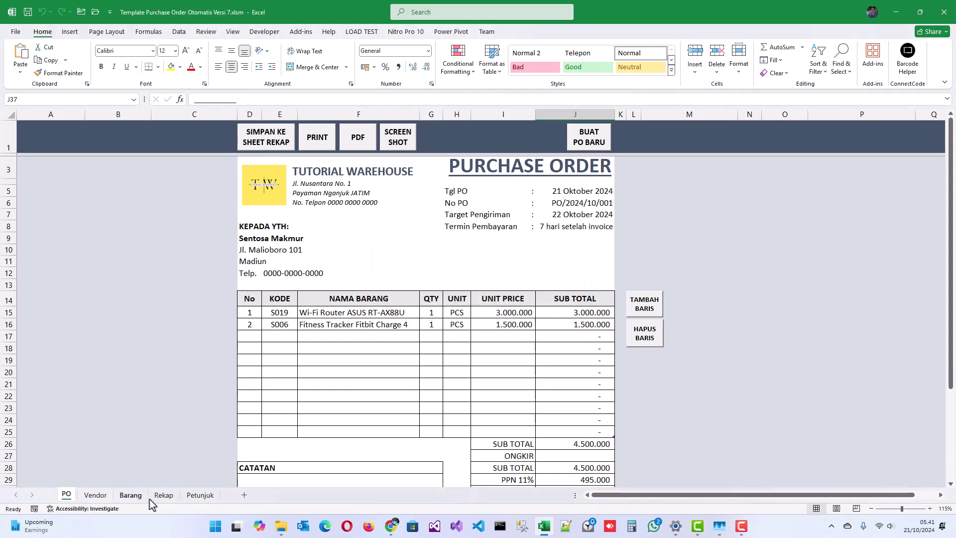
Check the two saved item rows totalling 4.995.000 in Rekap, then return to the PO sheet
{"action": "left_click", "coordinate": [164, 495]}
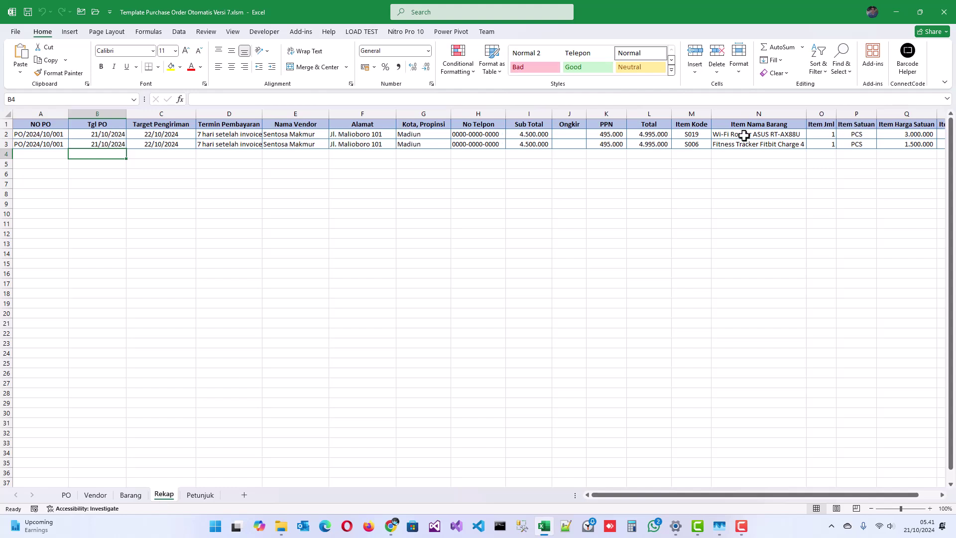
{"action": "left_click", "coordinate": [824, 133]}
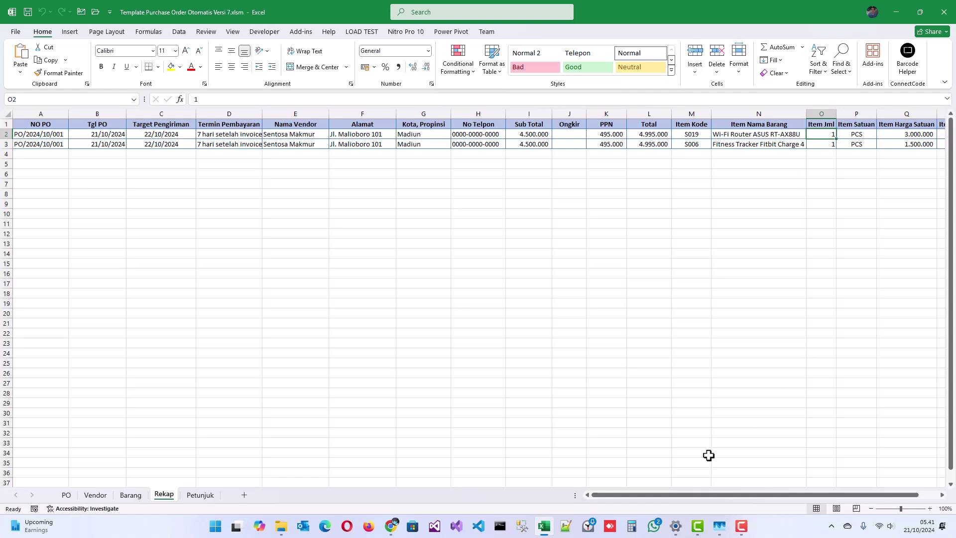
{"action": "left_click_drag", "start_coordinate": [660, 495], "coordinate": [778, 507]}
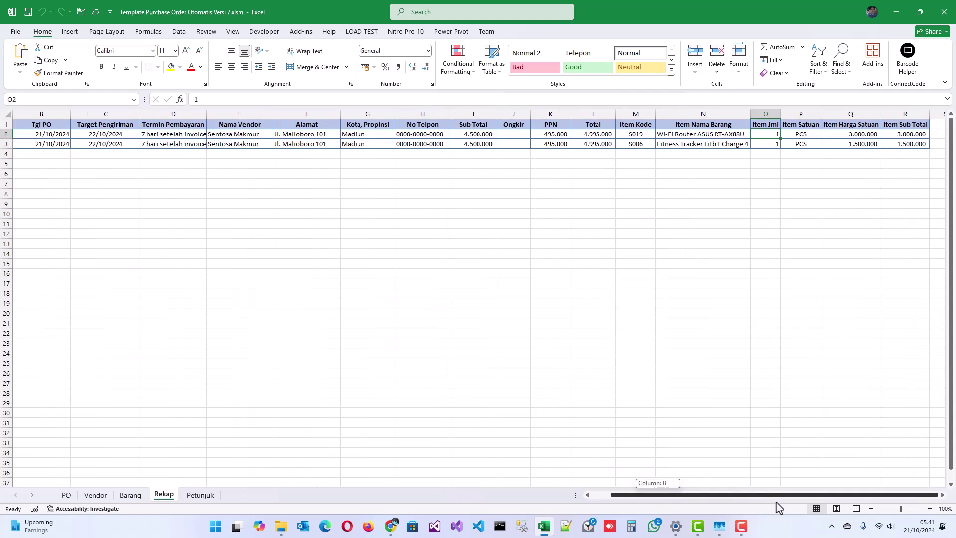
{"action": "left_click", "coordinate": [66, 495]}
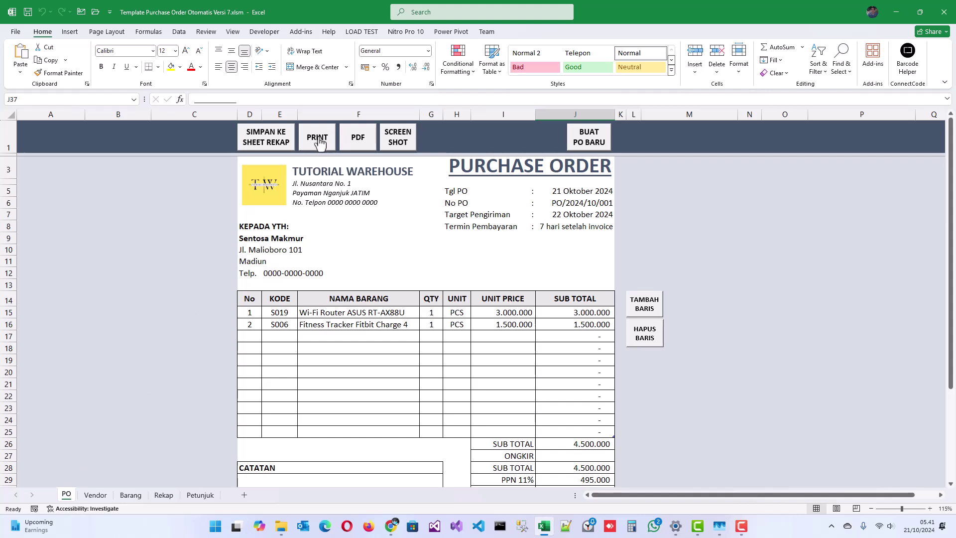
{"action": "left_click", "coordinate": [319, 142]}
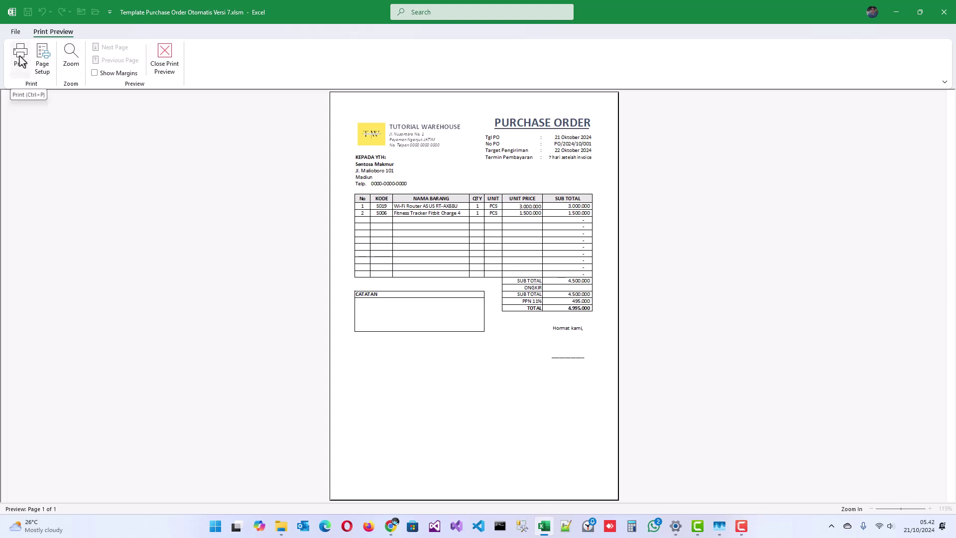
{"action": "left_click", "coordinate": [171, 74]}
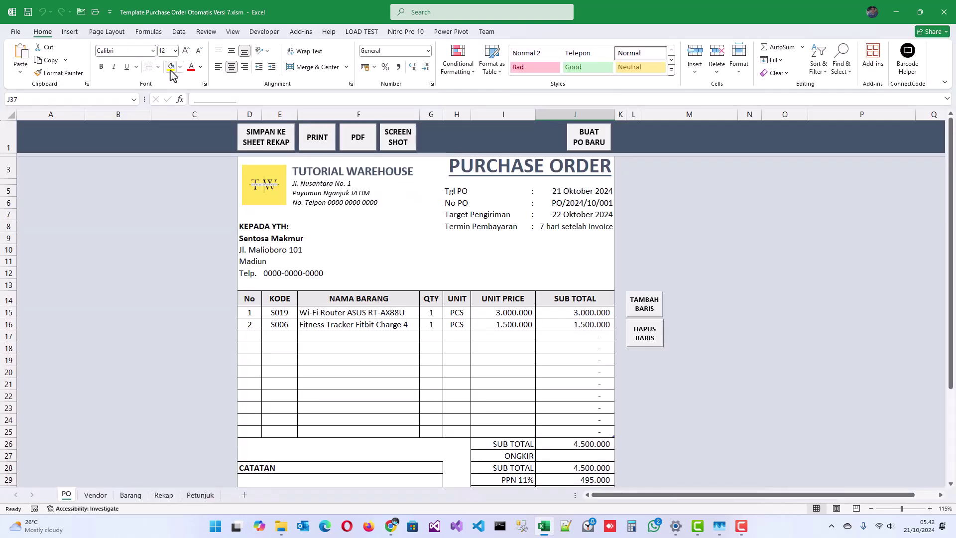
Export the purchase order as PO202410001.pdf and check its Tutorial/PDF path in Chrome
{"action": "left_click", "coordinate": [362, 142]}
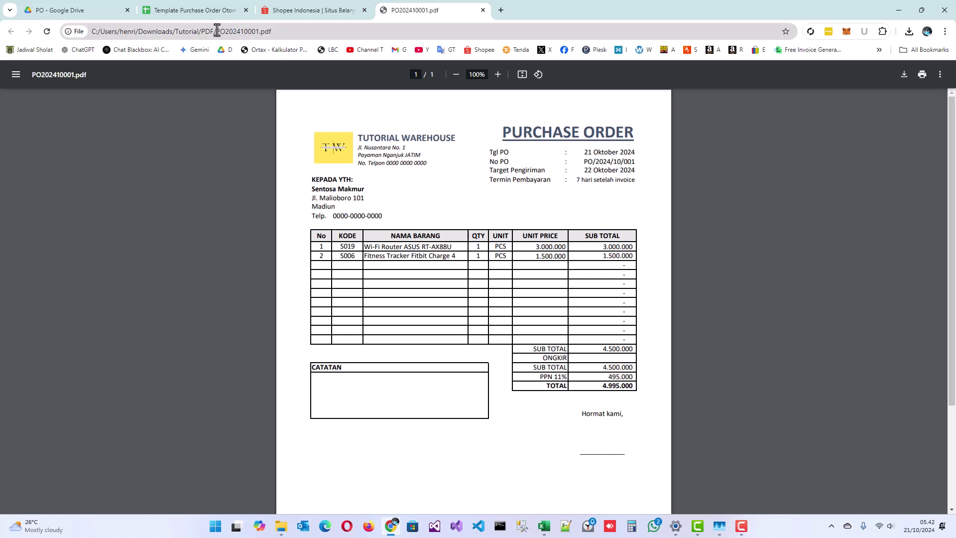
{"action": "left_click_drag", "start_coordinate": [217, 31], "coordinate": [204, 32]}
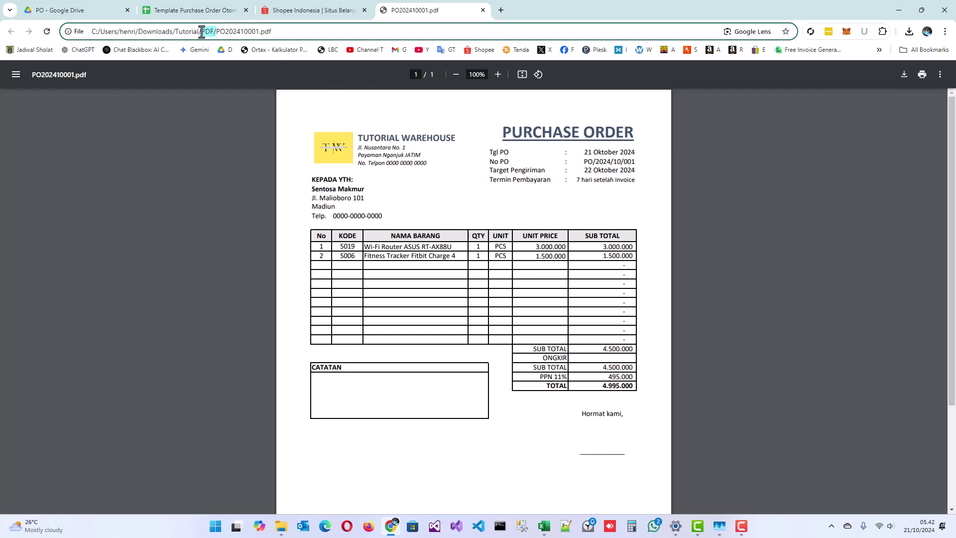
{"action": "key", "text": "alt+Tab"}
{"action": "key", "text": "alt+Tab"}
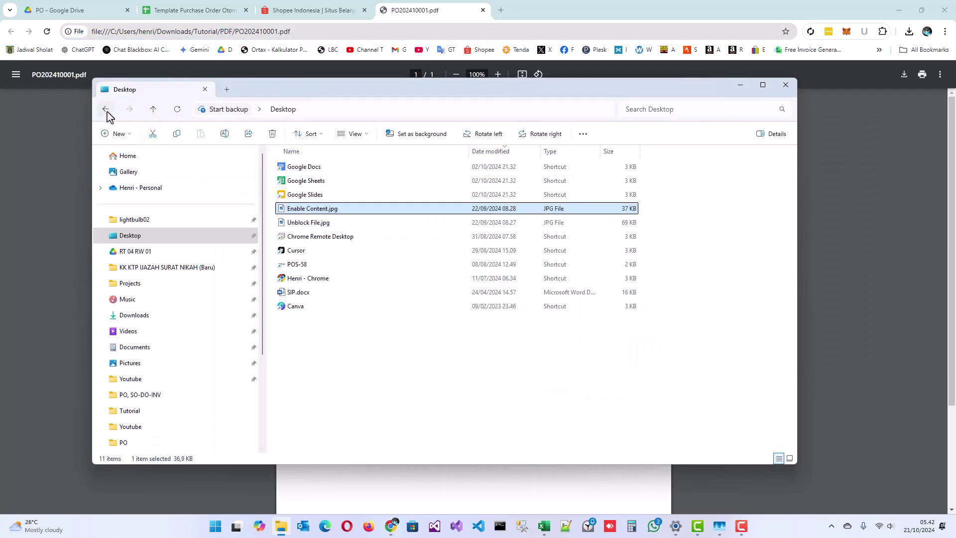
Go back to Downloads\Tutorial and open the PDF folder holding PO202410001.pdf
{"action": "left_click", "coordinate": [105, 109]}
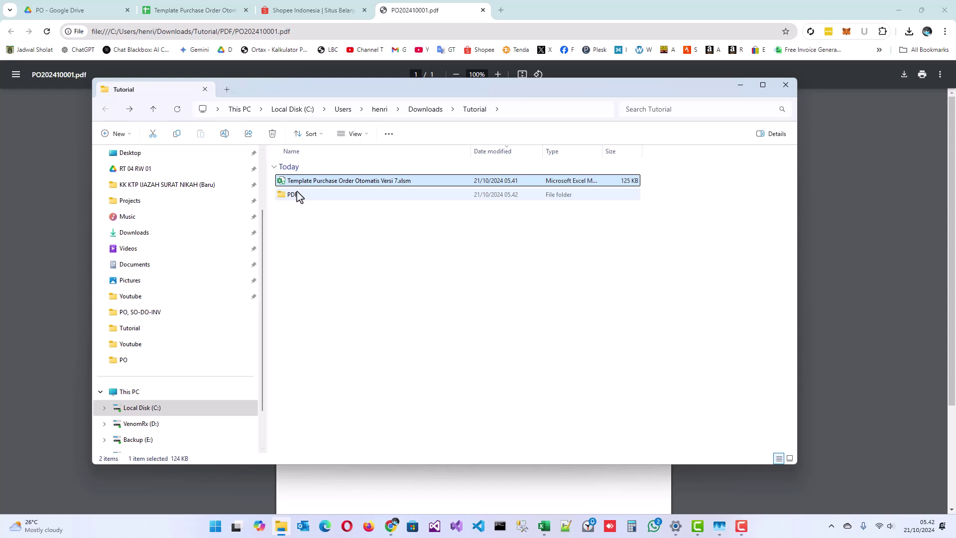
{"action": "left_click", "coordinate": [299, 198]}
{"action": "double_click", "coordinate": [293, 199]}
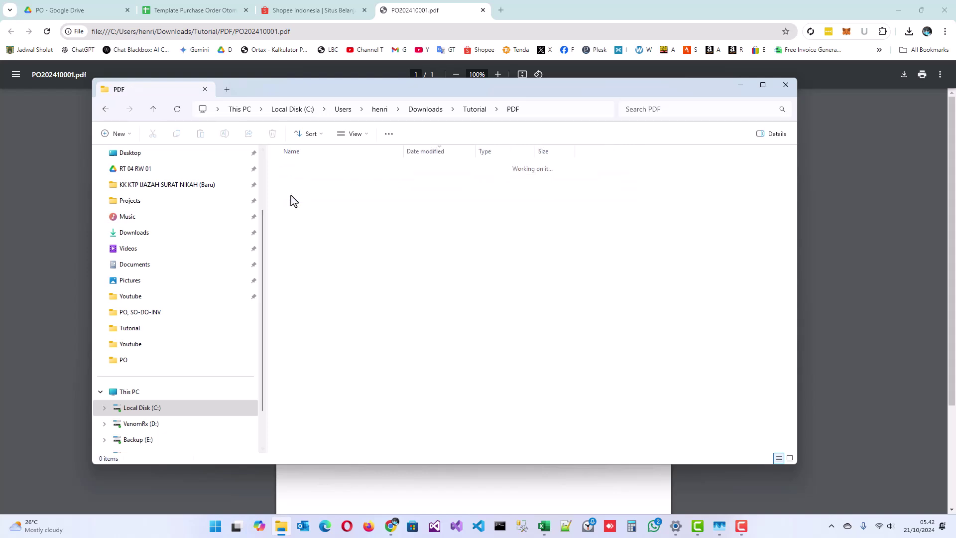
{"action": "mouse_move", "coordinate": [309, 181]}
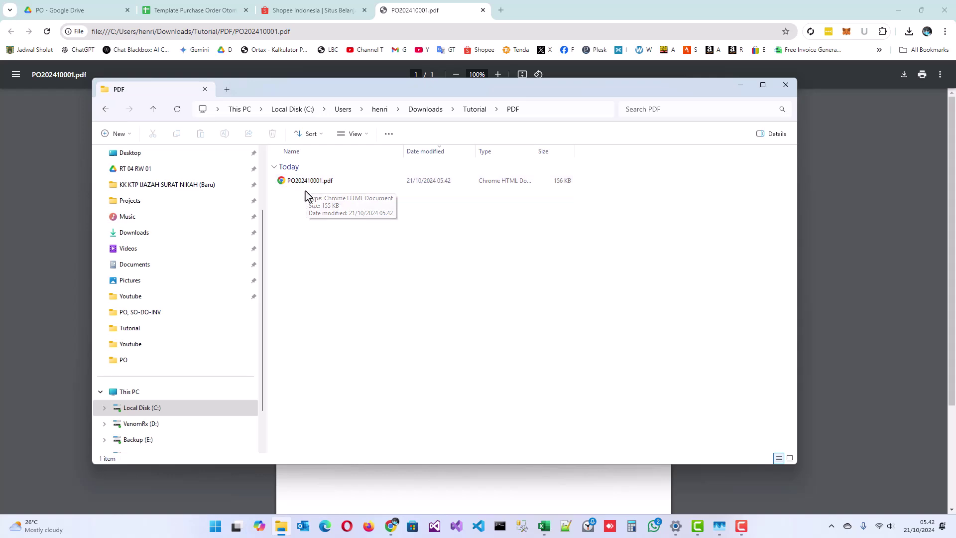
Export the purchase order as a PNG via SCREEN SHOT and close the Photos preview
{"action": "key", "text": "alt+Tab"}
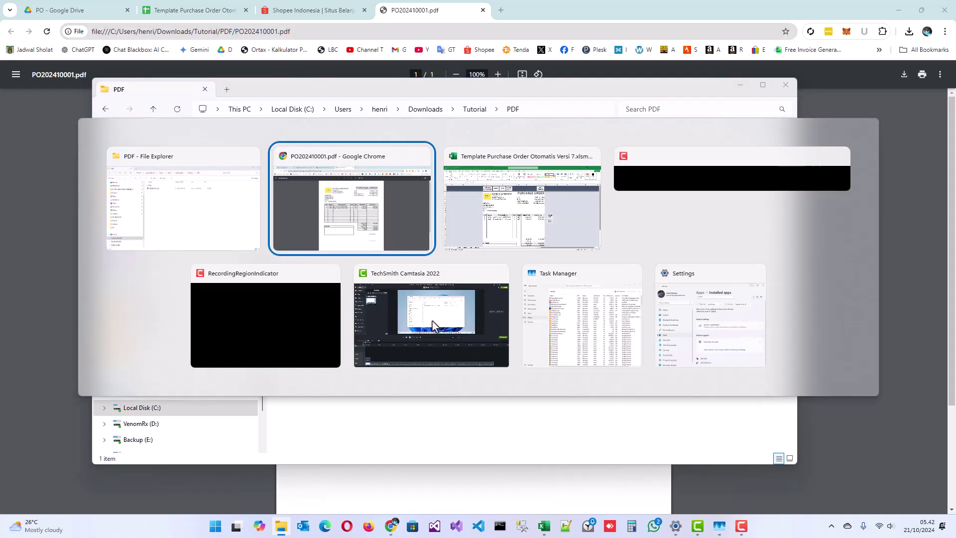
{"action": "key", "text": "Tab"}
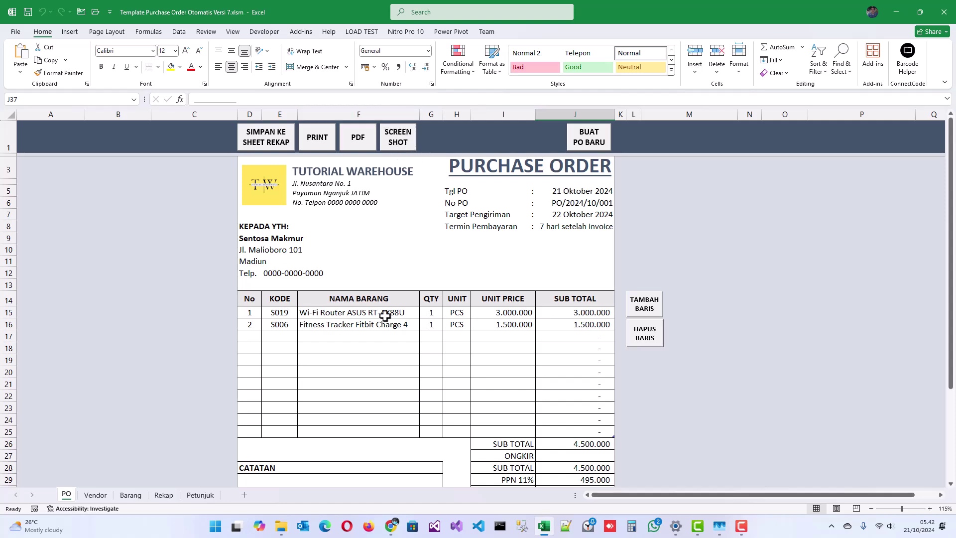
{"action": "left_click", "coordinate": [398, 143]}
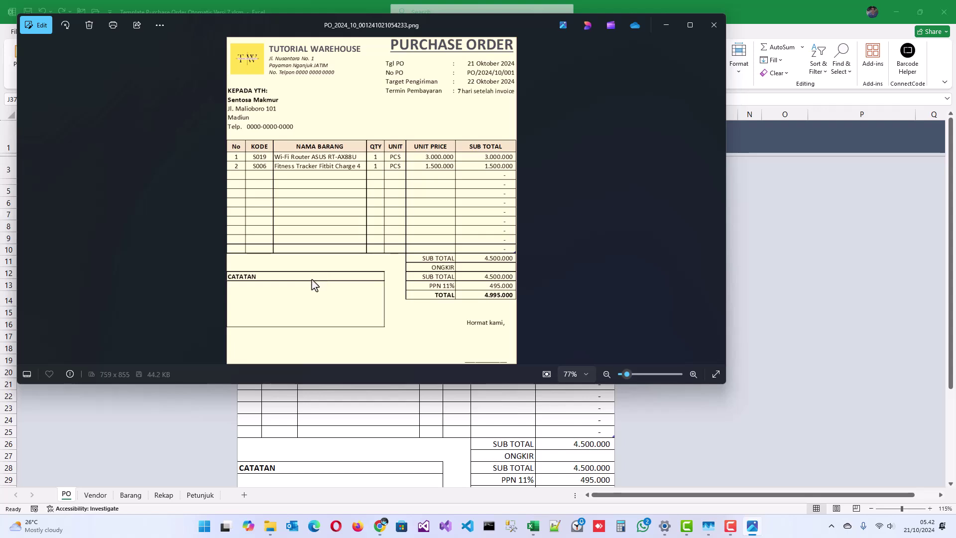
{"action": "left_click", "coordinate": [714, 25]}
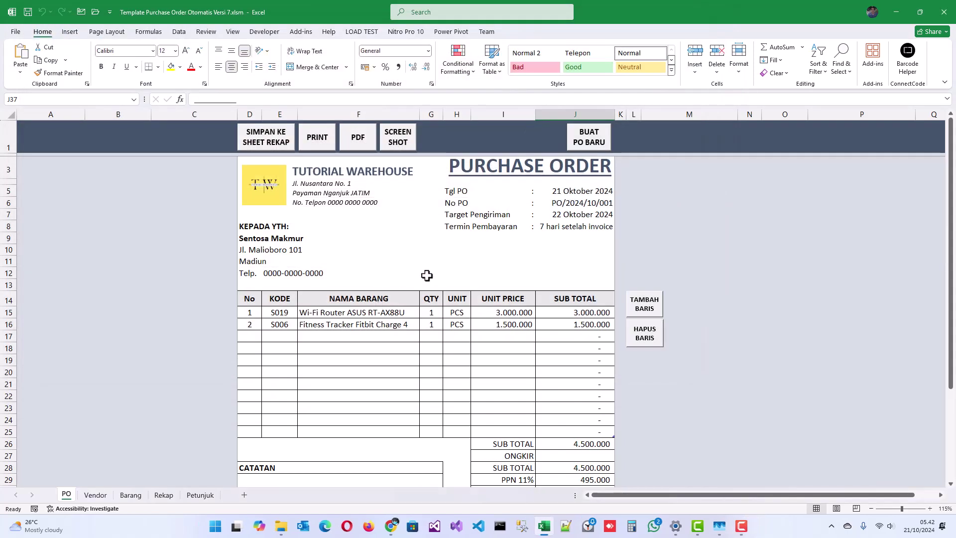
{"action": "key", "text": "alt+Tab"}
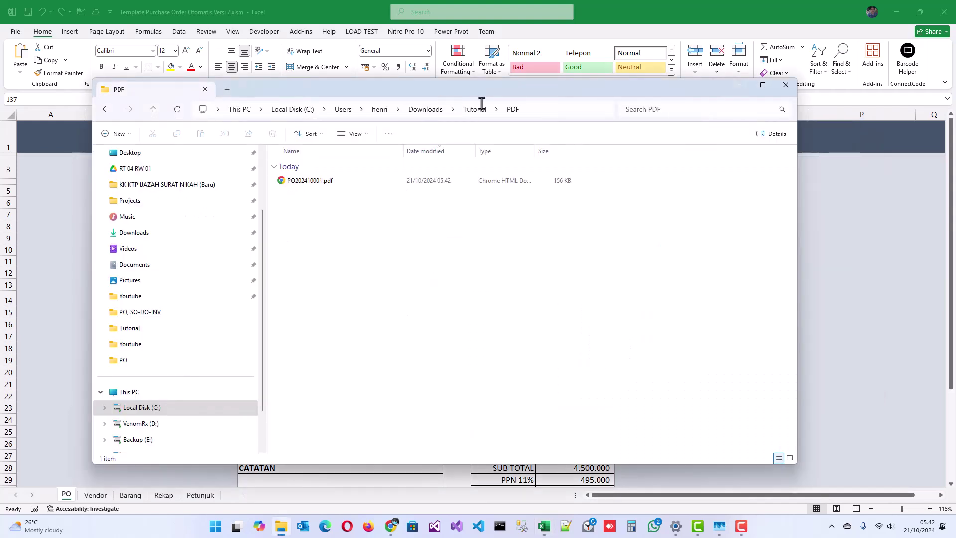
{"action": "left_click", "coordinate": [474, 109]}
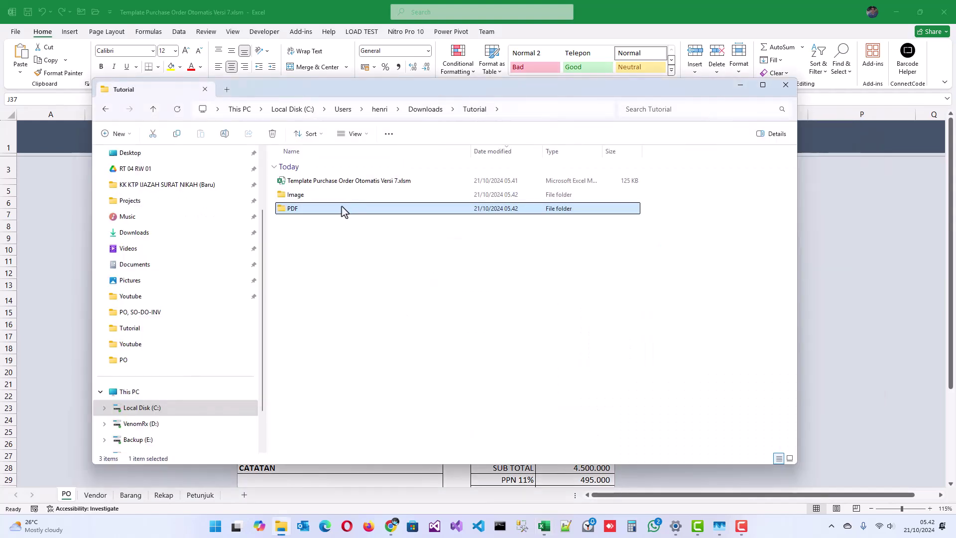
{"action": "left_click", "coordinate": [308, 196]}
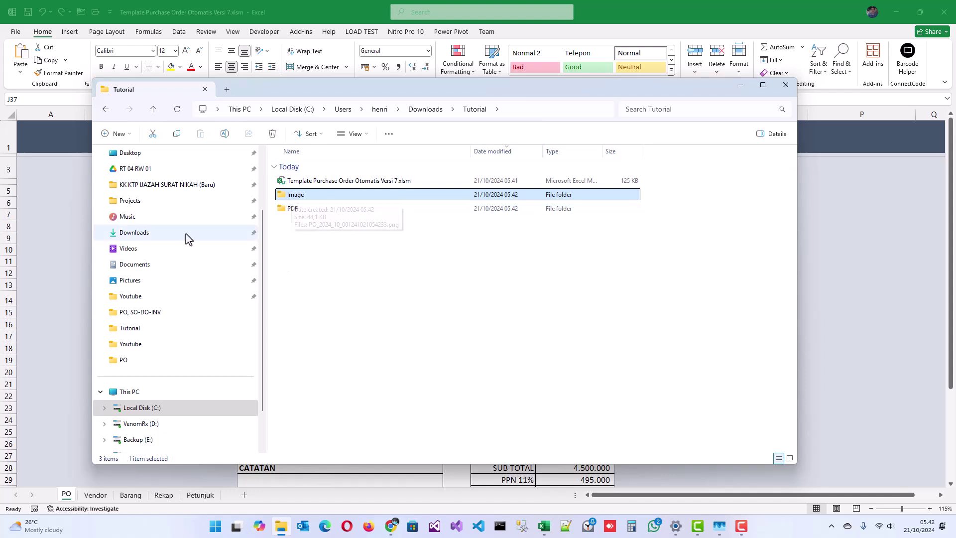
{"action": "left_click", "coordinate": [73, 229]}
Confirm BUAT PO BARU with Yes to start blank purchase order PO/2024/10/002
{"action": "scroll", "coordinate": [451, 228], "scroll_direction": "down", "scroll_amount": 2}
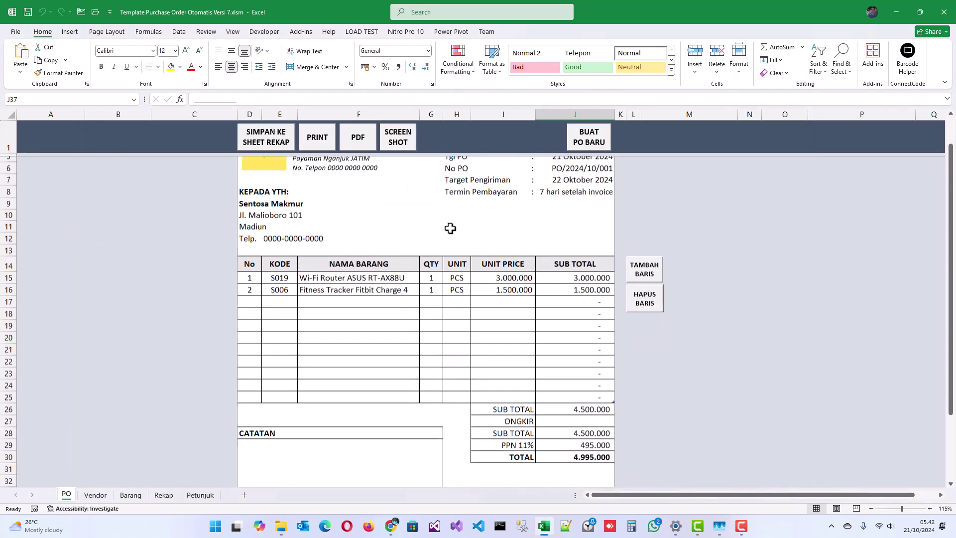
{"action": "scroll", "coordinate": [451, 228], "scroll_direction": "down", "scroll_amount": 2}
{"action": "scroll", "coordinate": [450, 229], "scroll_direction": "up", "scroll_amount": 4}
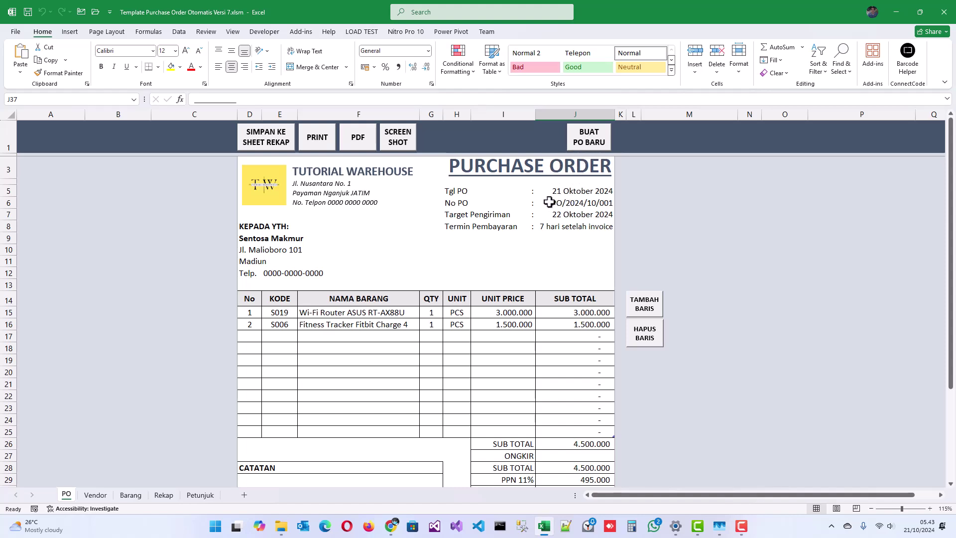
{"action": "left_click", "coordinate": [577, 201]}
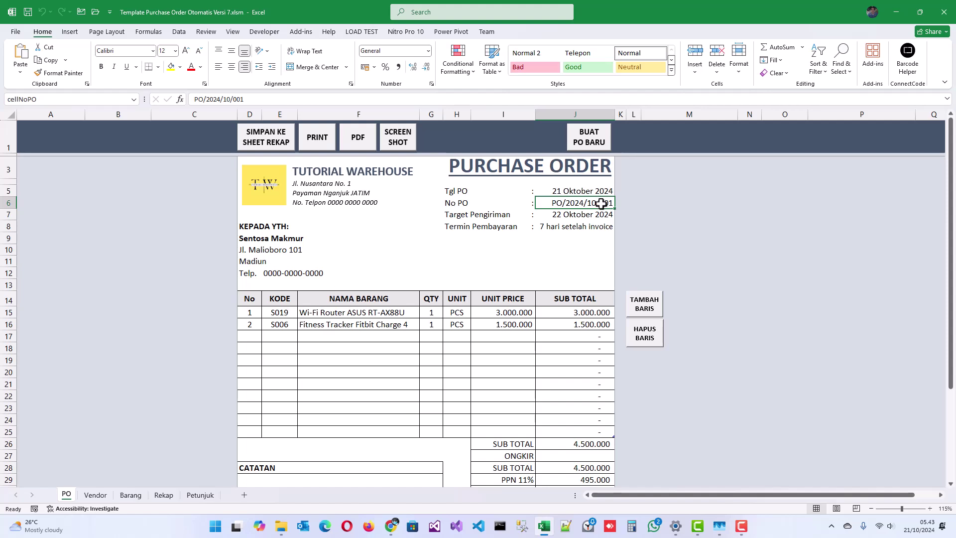
{"action": "left_click", "coordinate": [590, 138]}
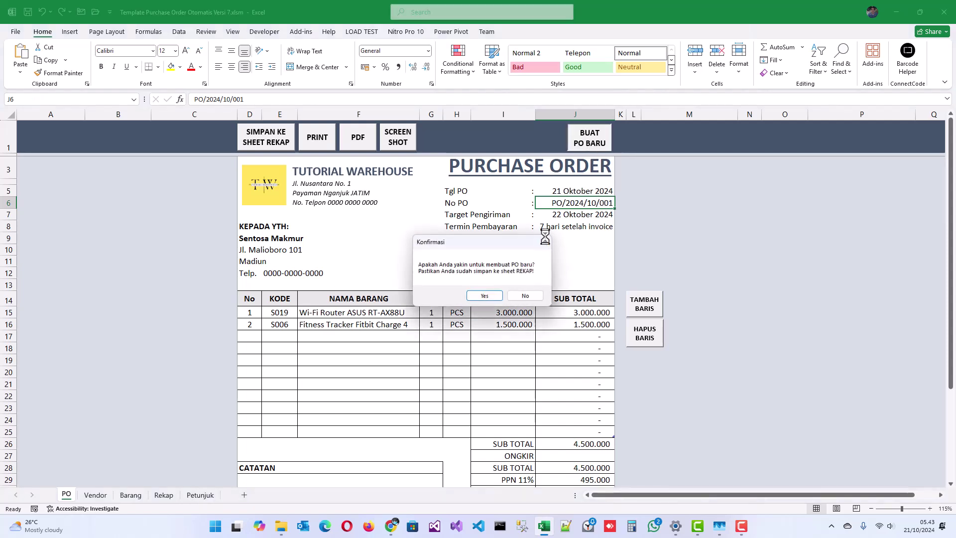
{"action": "left_click", "coordinate": [498, 294]}
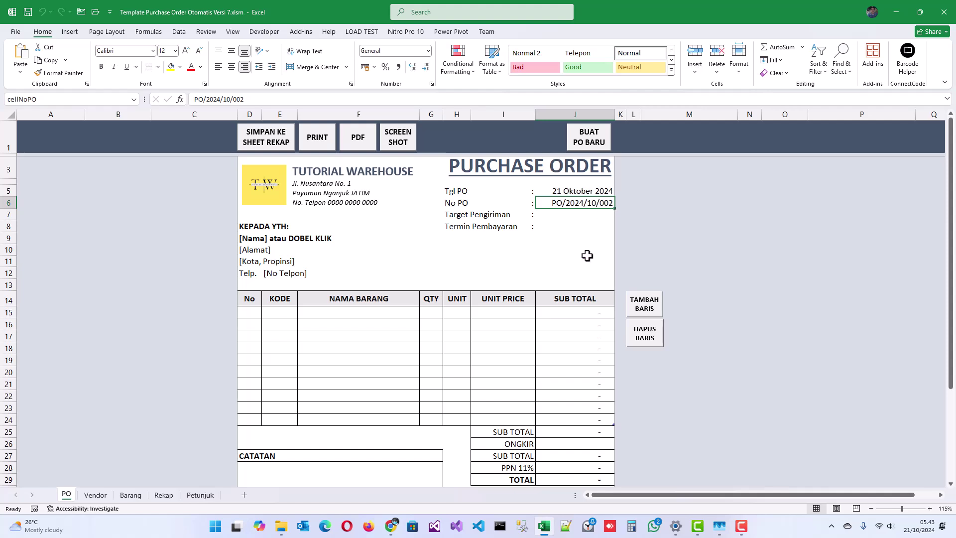
{"action": "scroll", "coordinate": [453, 287], "scroll_direction": "down", "scroll_amount": 1}
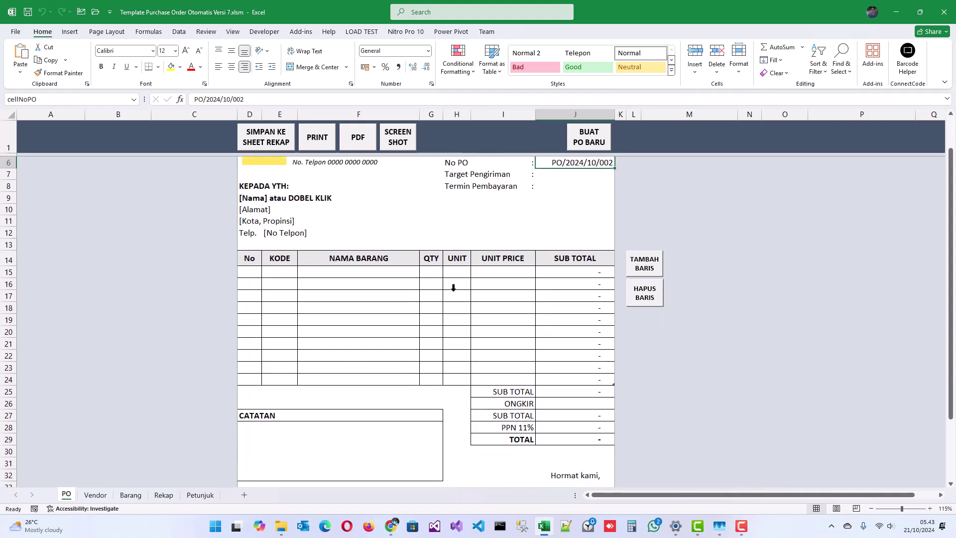
{"action": "scroll", "coordinate": [453, 287], "scroll_direction": "up", "scroll_amount": 1}
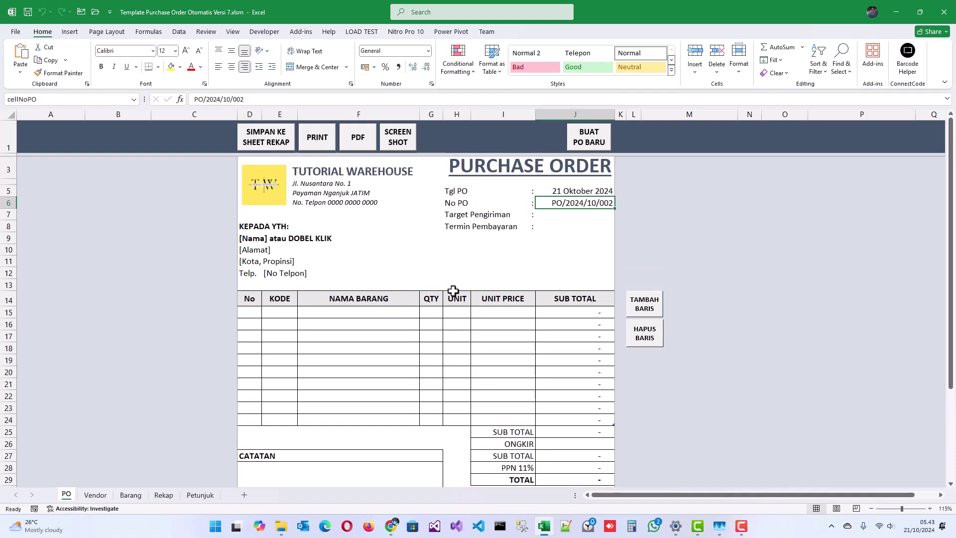